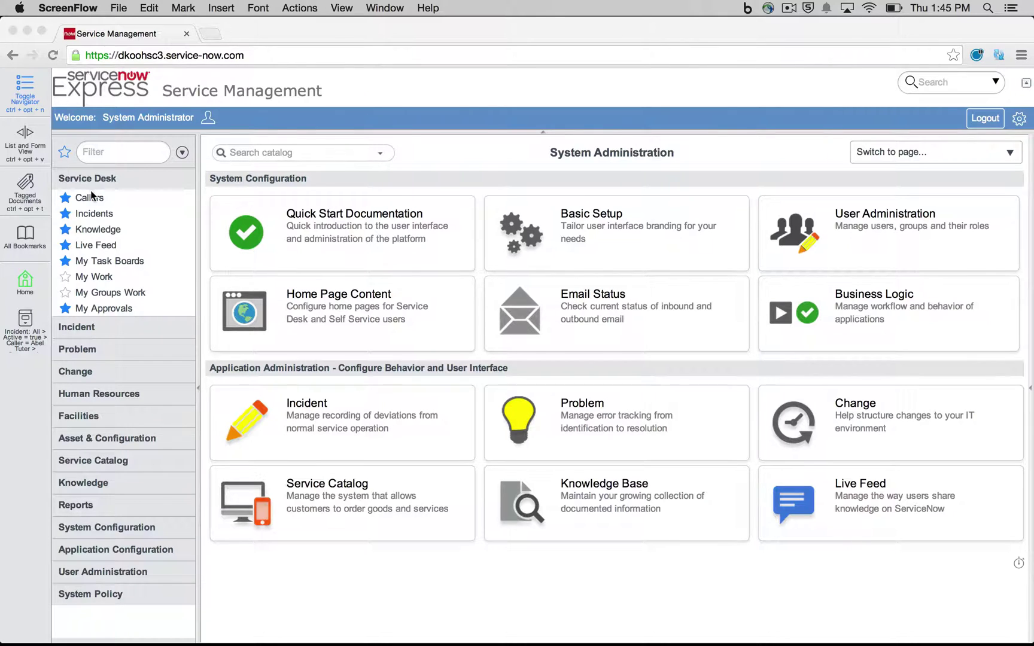
- Open Live Feed under Service Desk to show the Company Feed posts, polls and hashtags
click(98, 248)
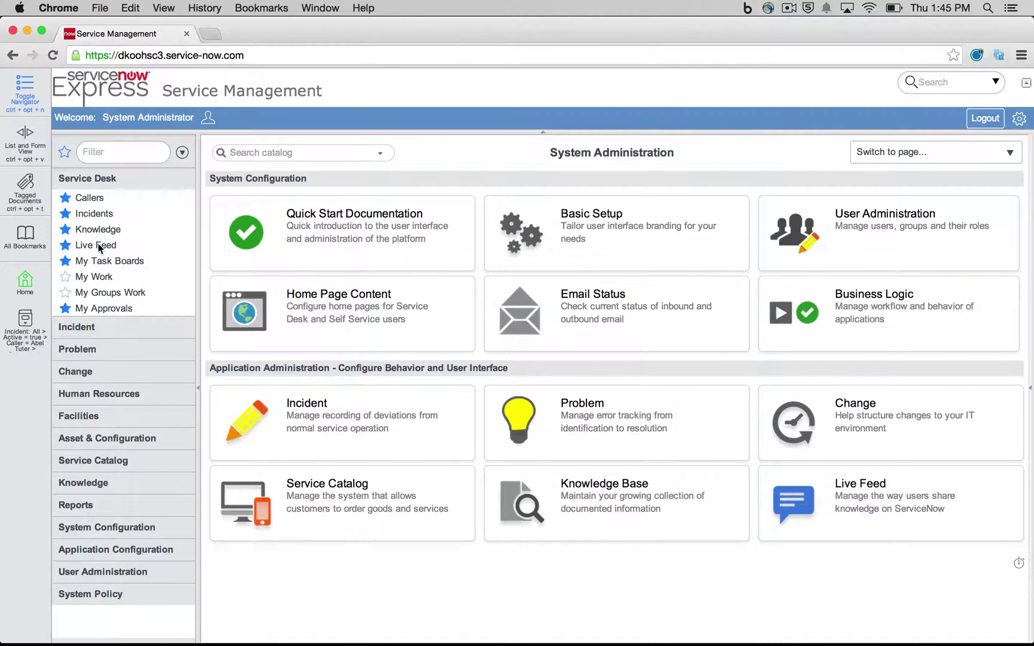
click(102, 248)
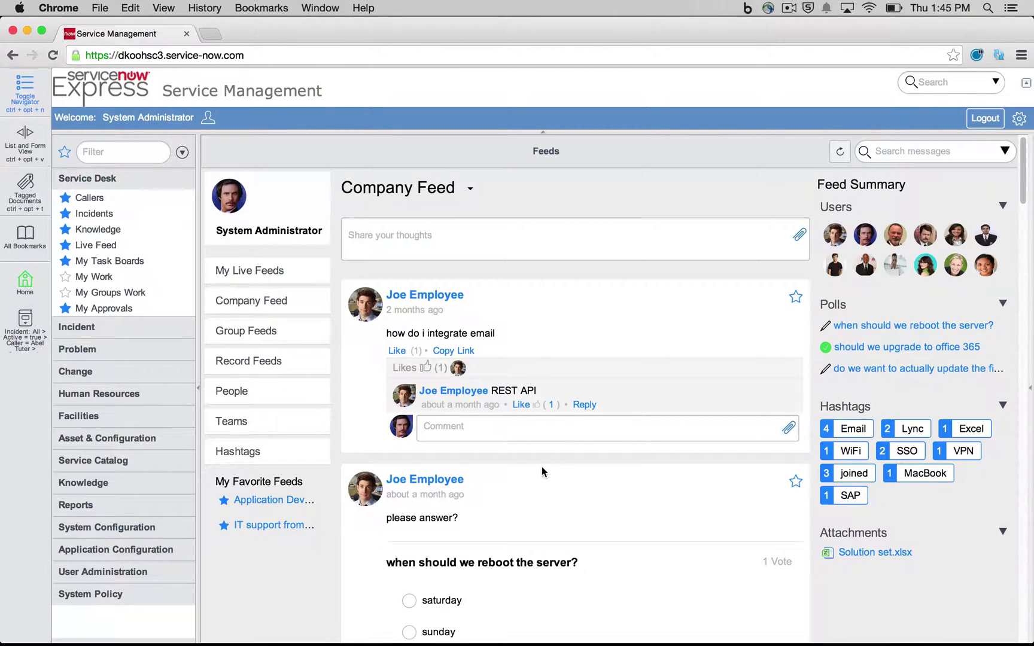
- Search the Company Feed messages for #email and scroll through the matching posts
click(929, 152)
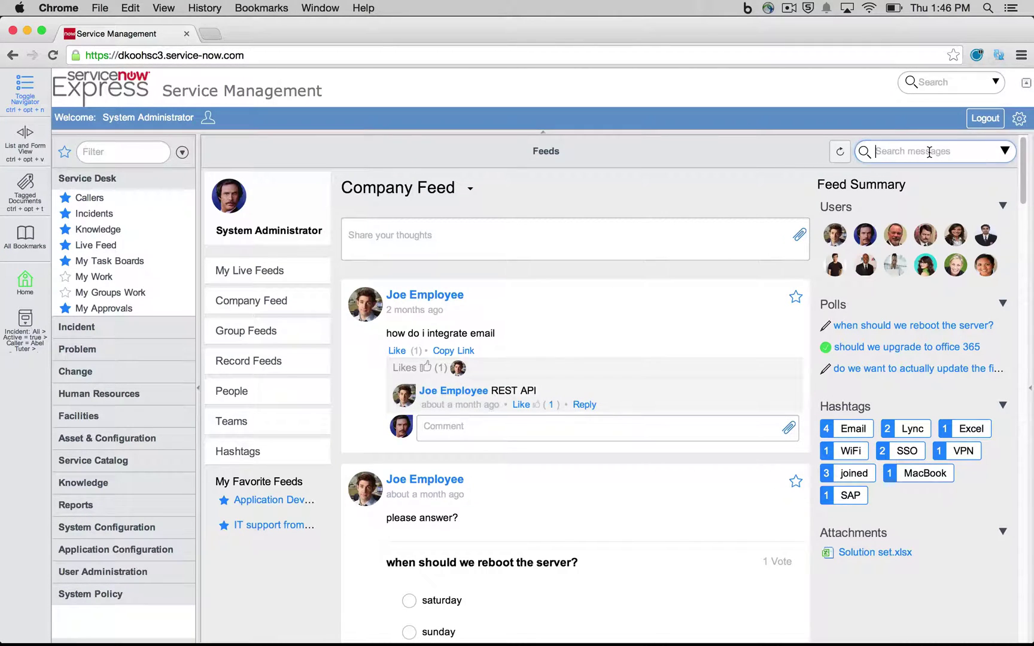
text(#email)
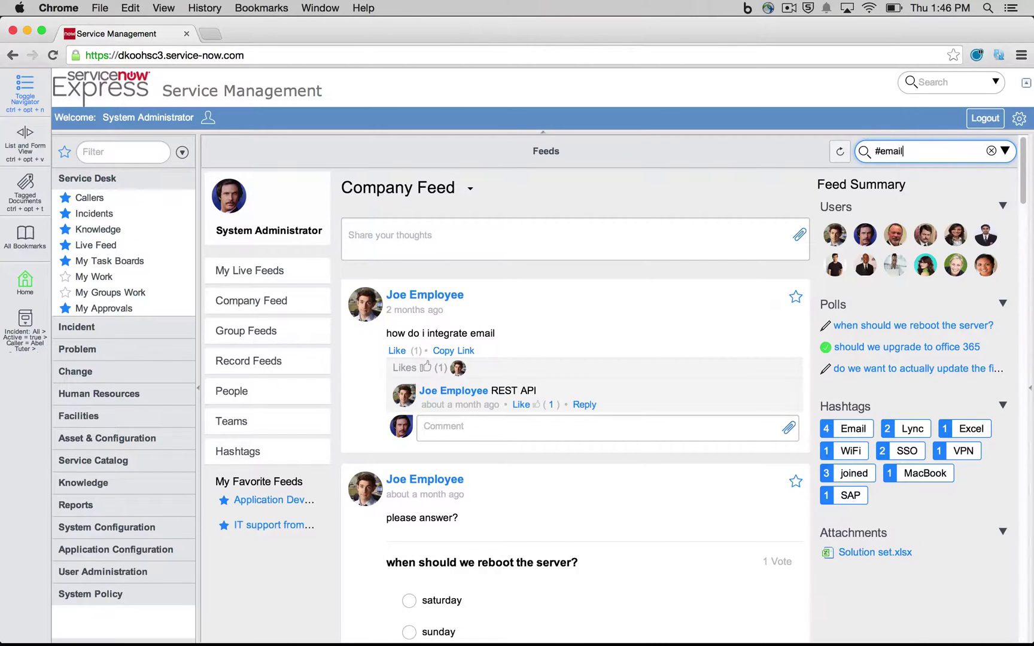
key(Return)
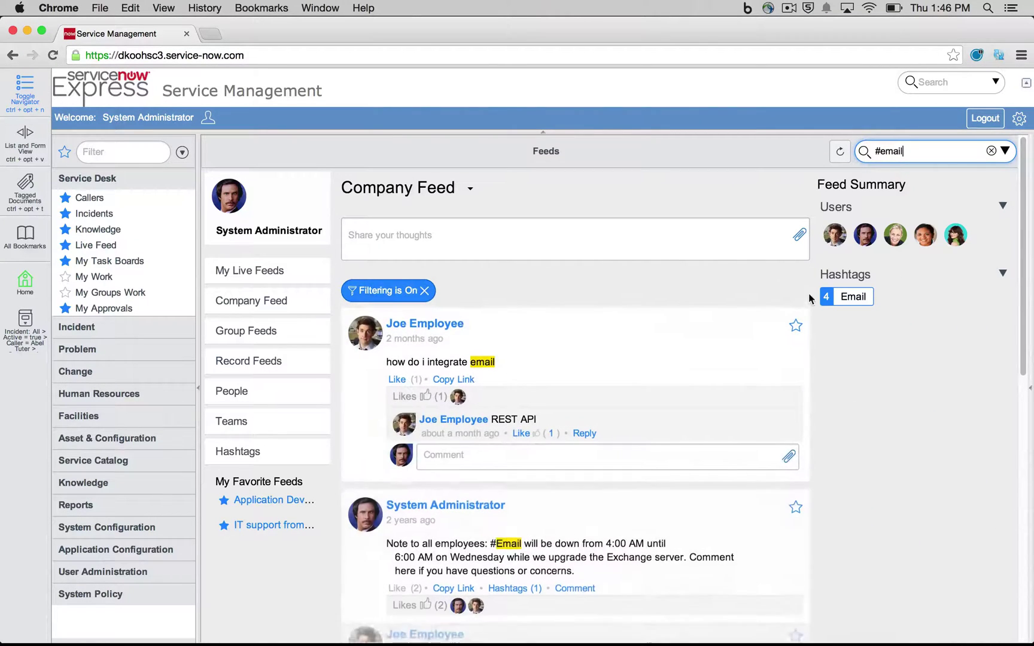
scroll(501, 374, down, 10)
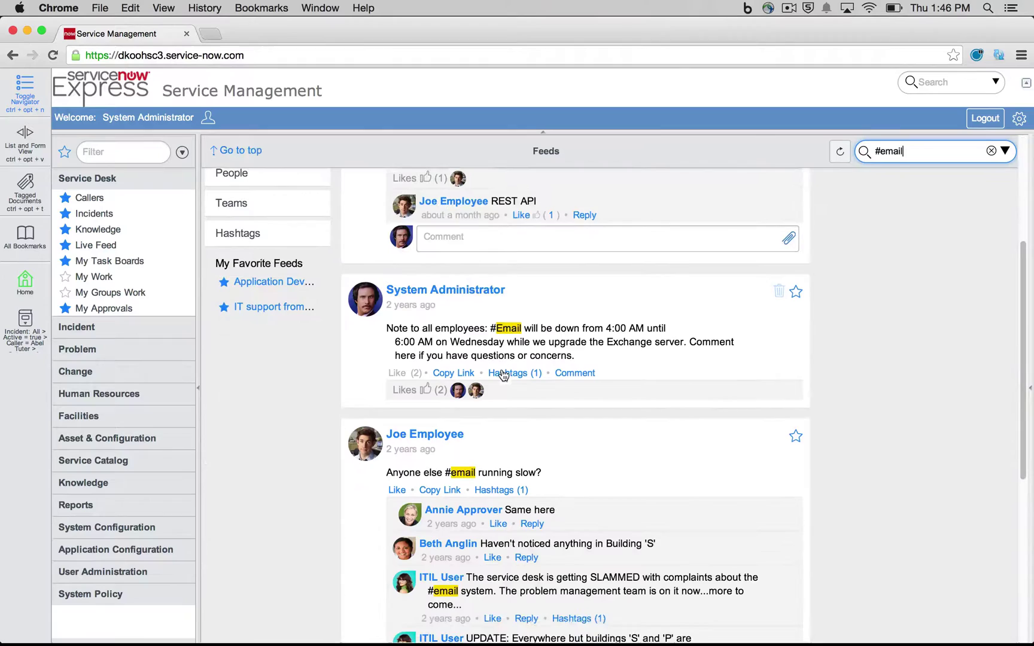
scroll(502, 373, down, 2)
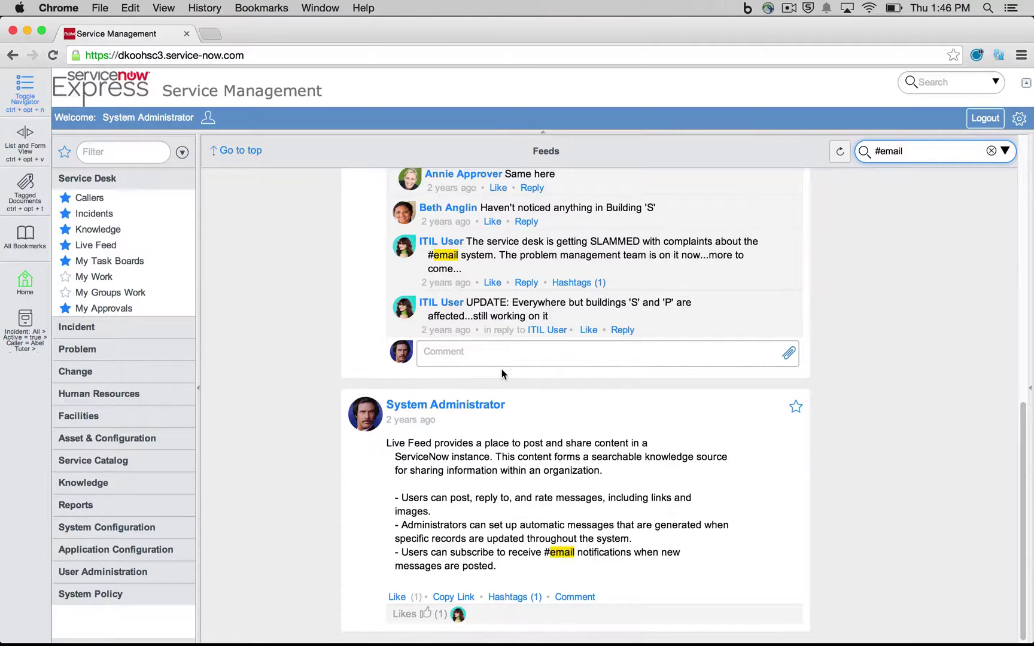
scroll(501, 373, up, 12)
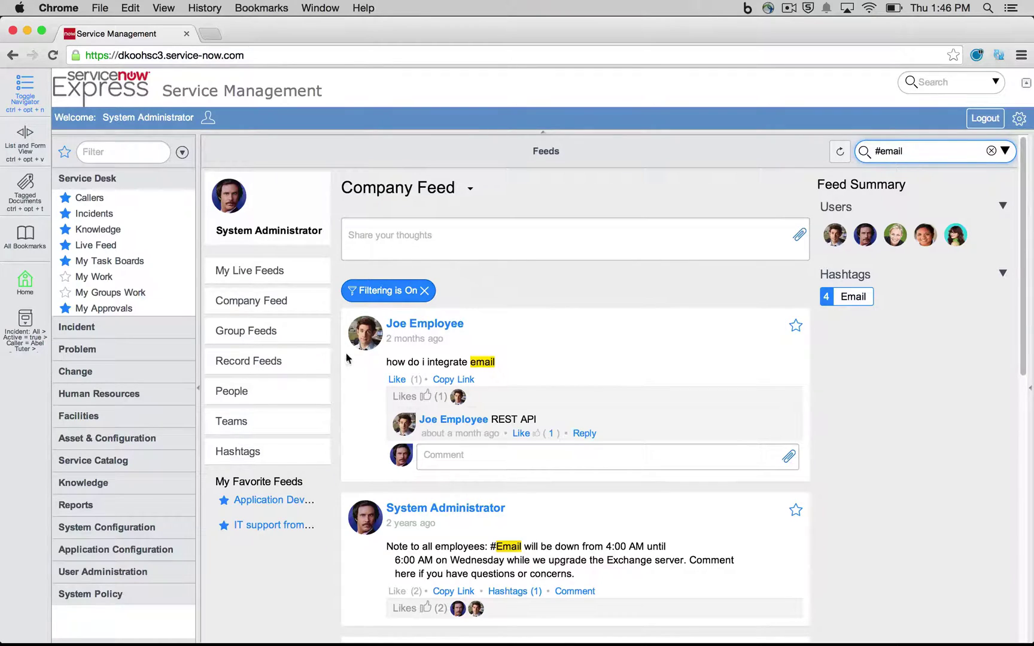
- Browse the Group Feeds, Teams and Record Feeds lists, ending back on Group Feeds
click(242, 333)
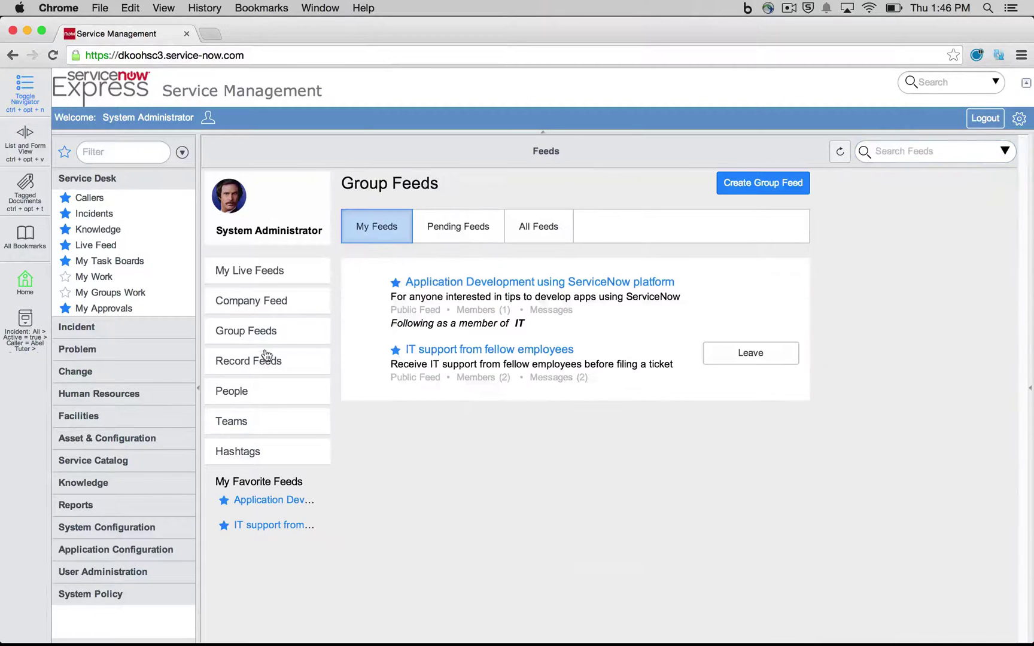
click(245, 422)
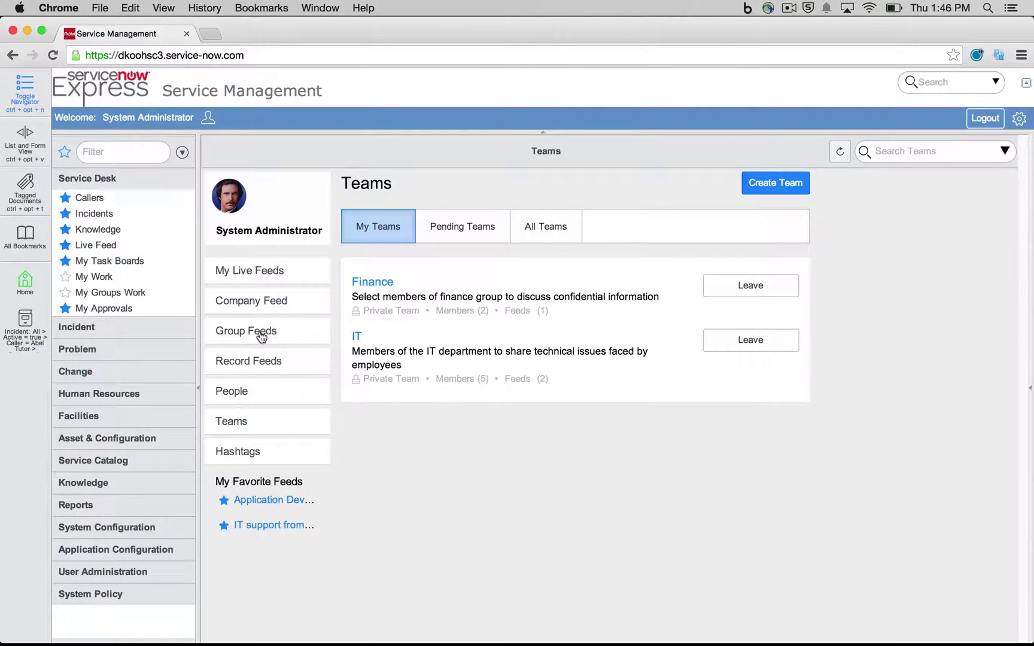
click(248, 368)
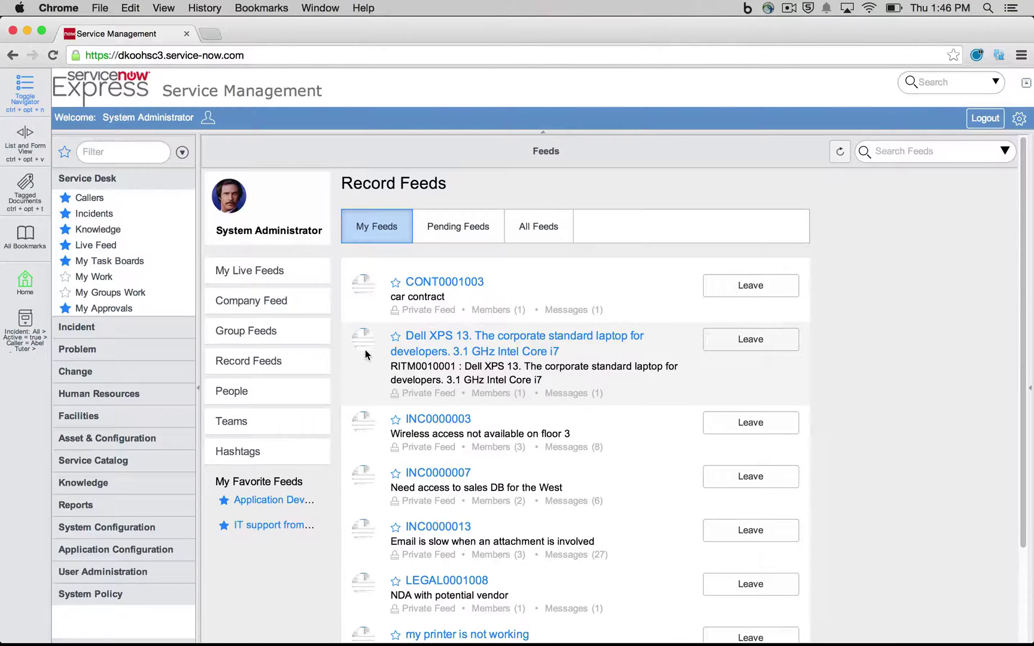
click(251, 333)
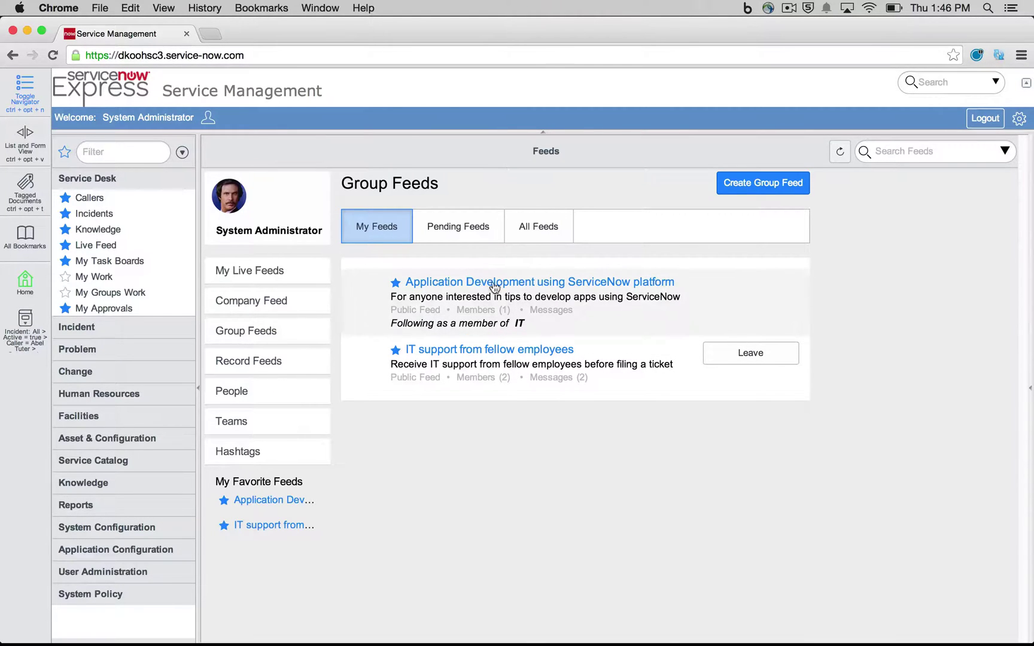
- Create a private, discoverable group feed named HR with description 'Ask HR questions.'
click(778, 184)
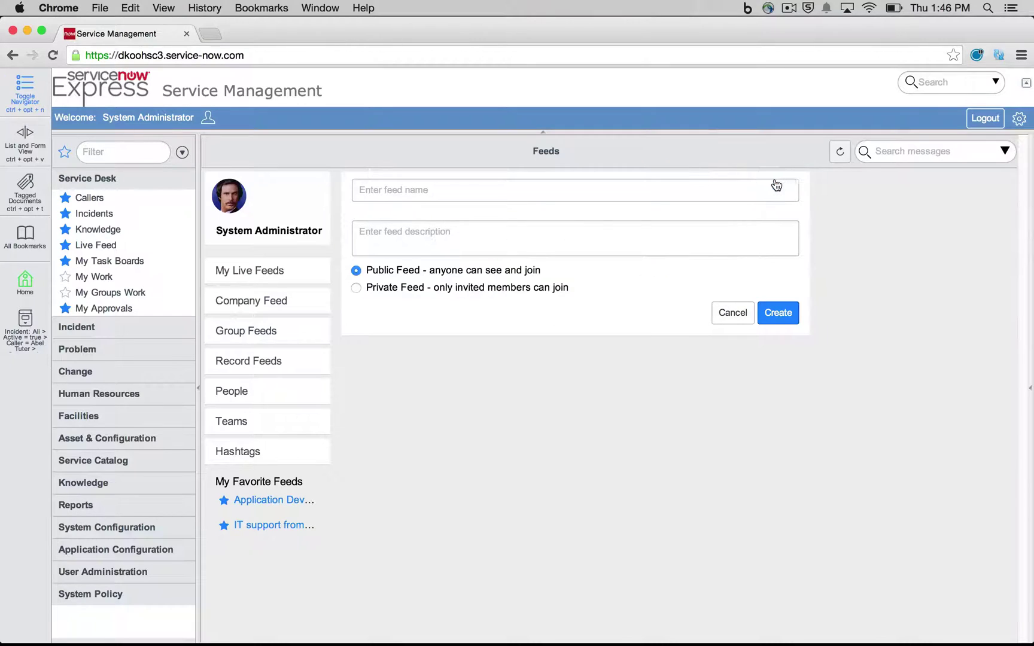
text(HR)
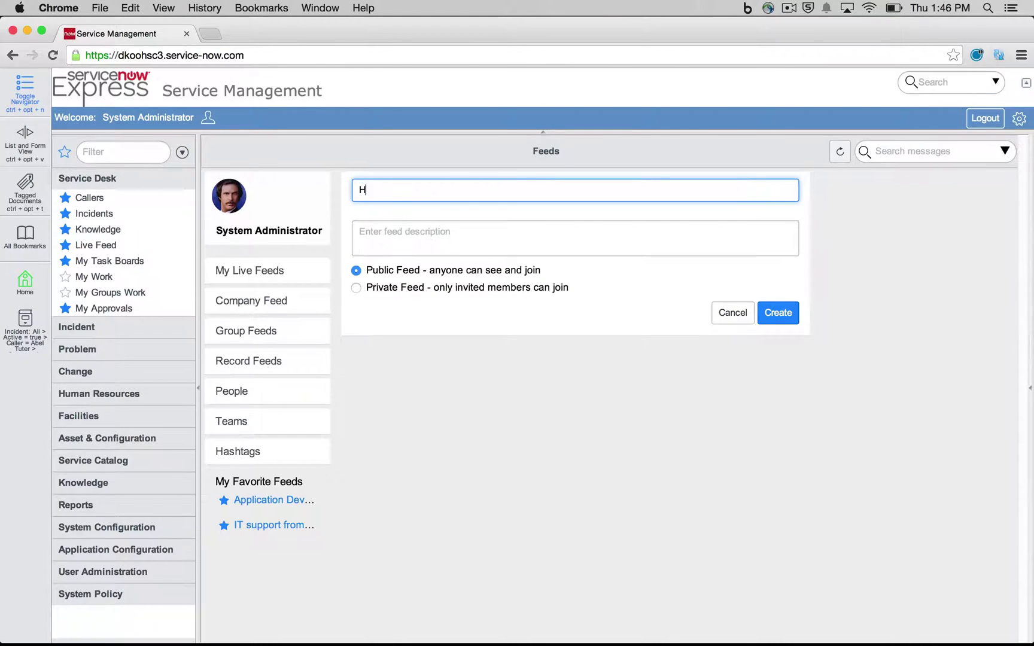
click(515, 236)
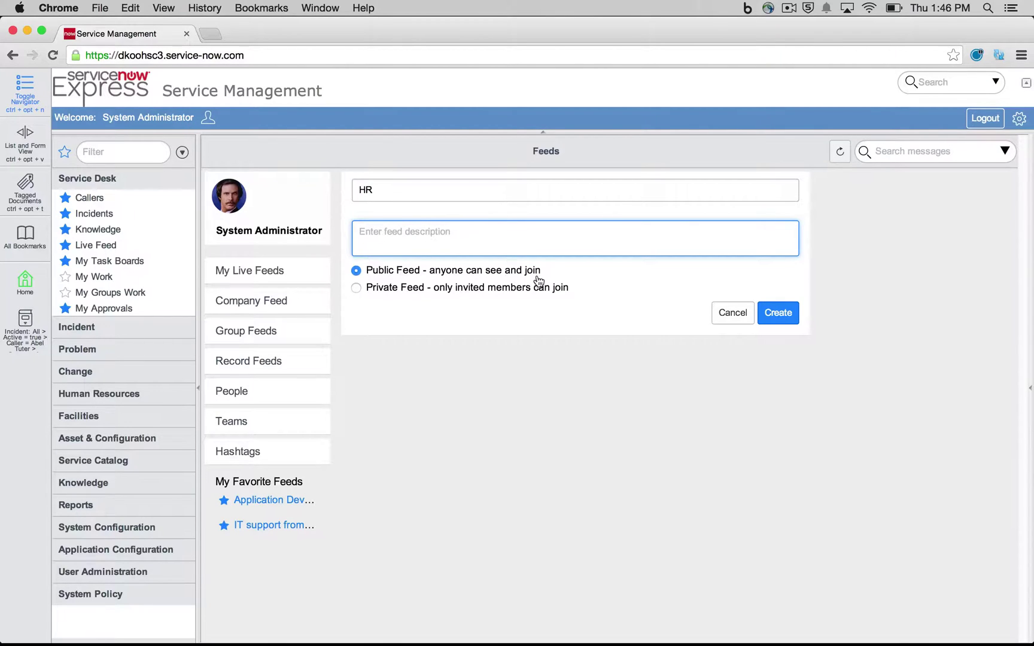
click(408, 291)
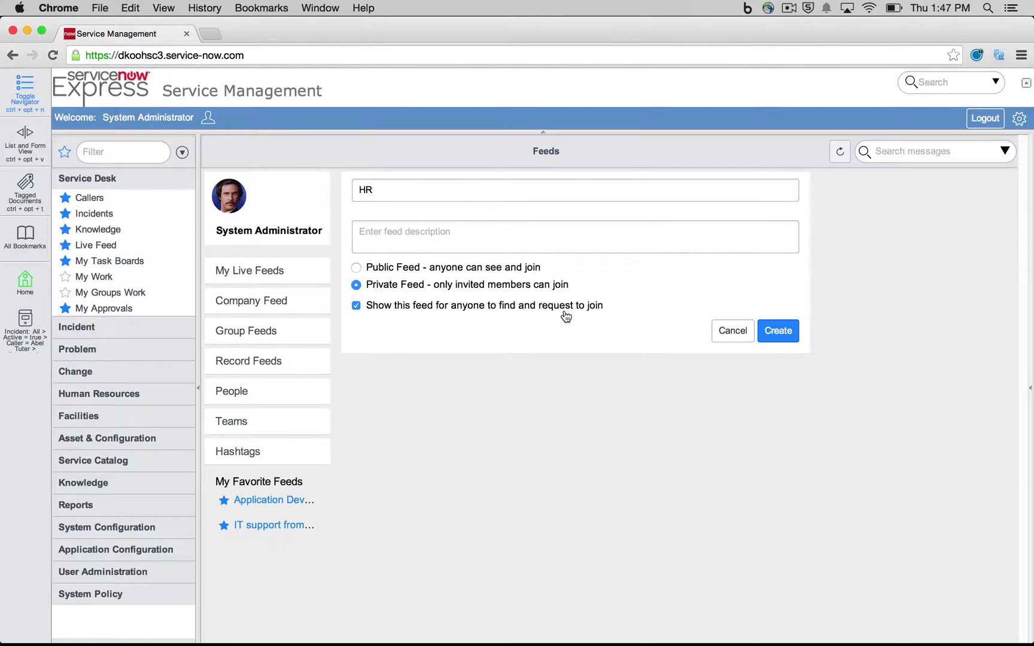
click(415, 232)
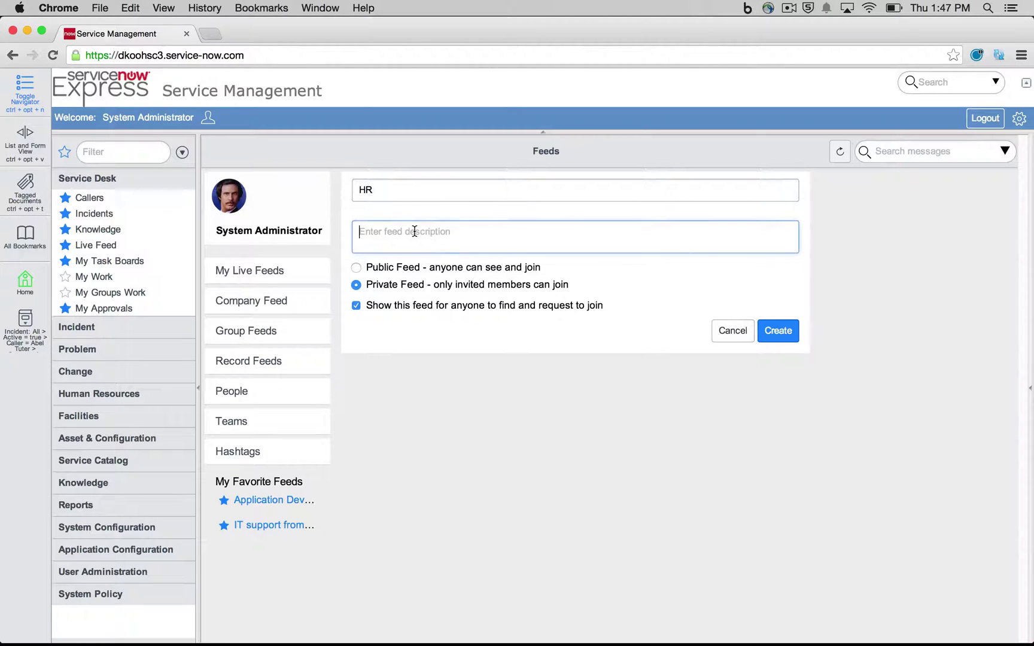
text(Ask )
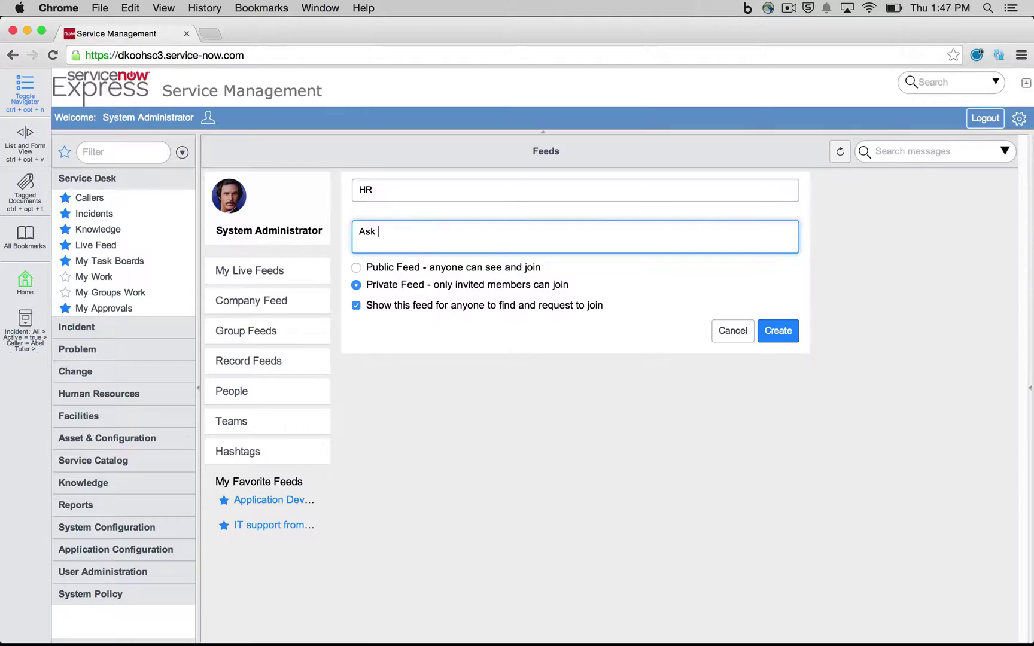
text(HR questions.)
click(778, 333)
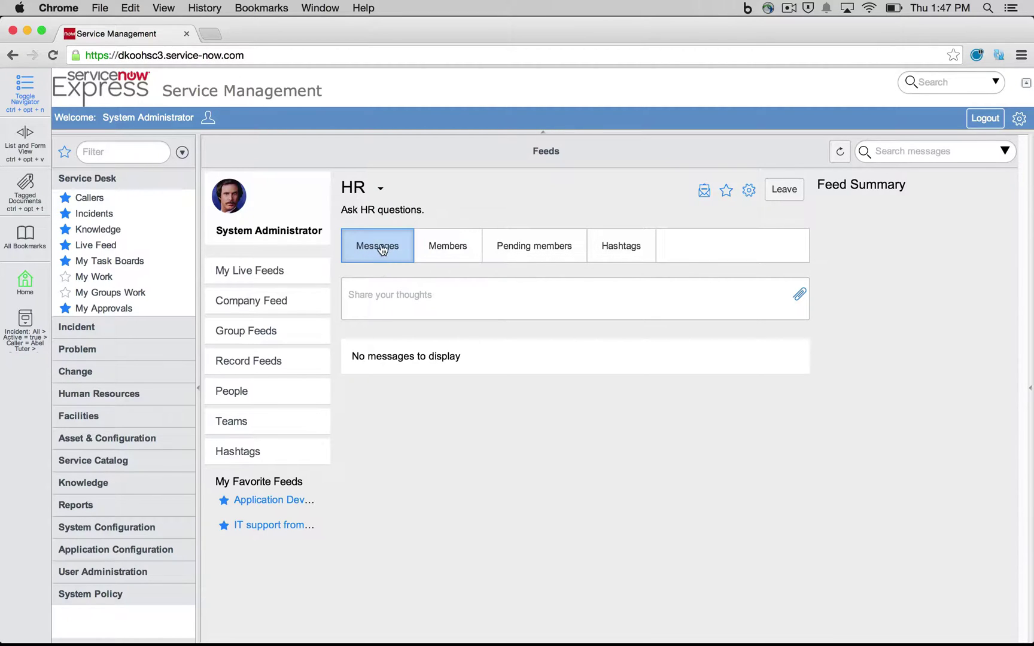
- Post 'hello world' to the HR feed
click(430, 290)
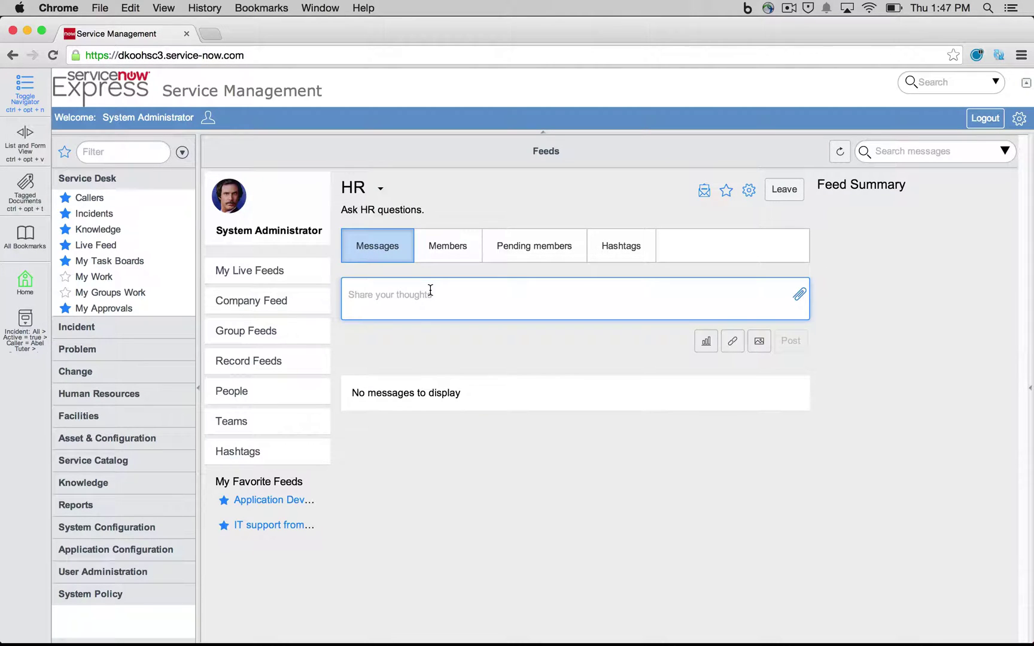
text(hello world)
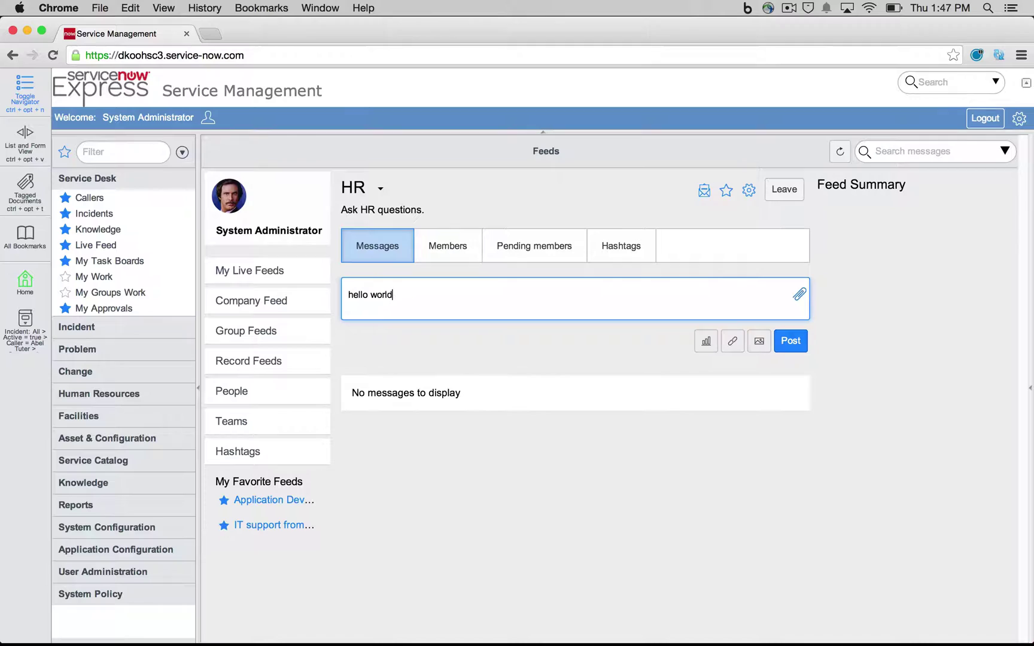
click(790, 340)
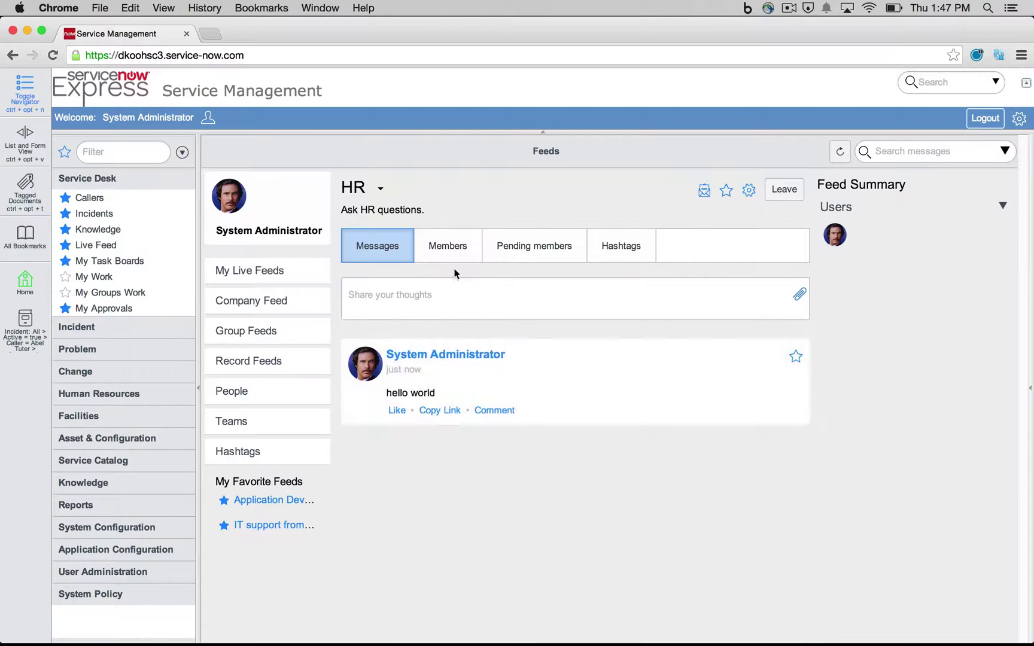
- Invite a user to the HR feed from its Pending members list
click(440, 254)
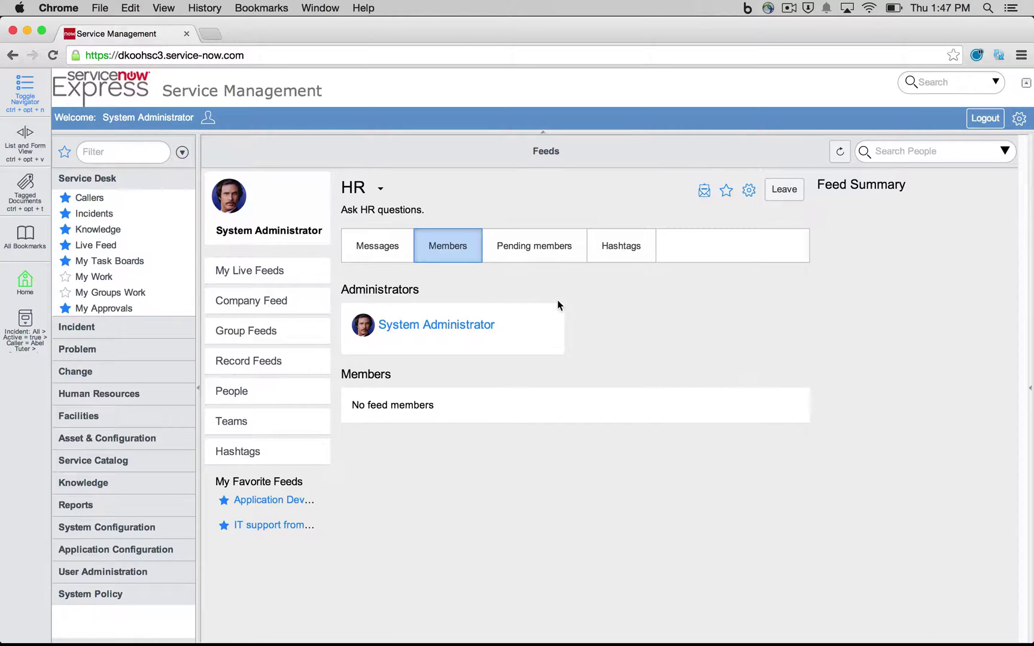
click(508, 252)
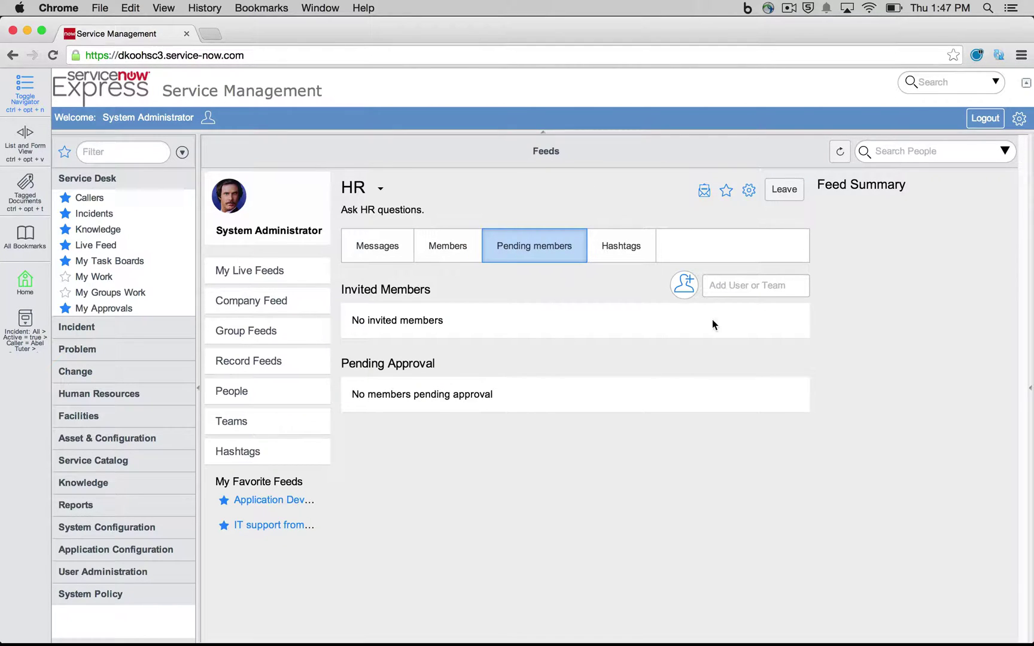
click(752, 291)
text(d)
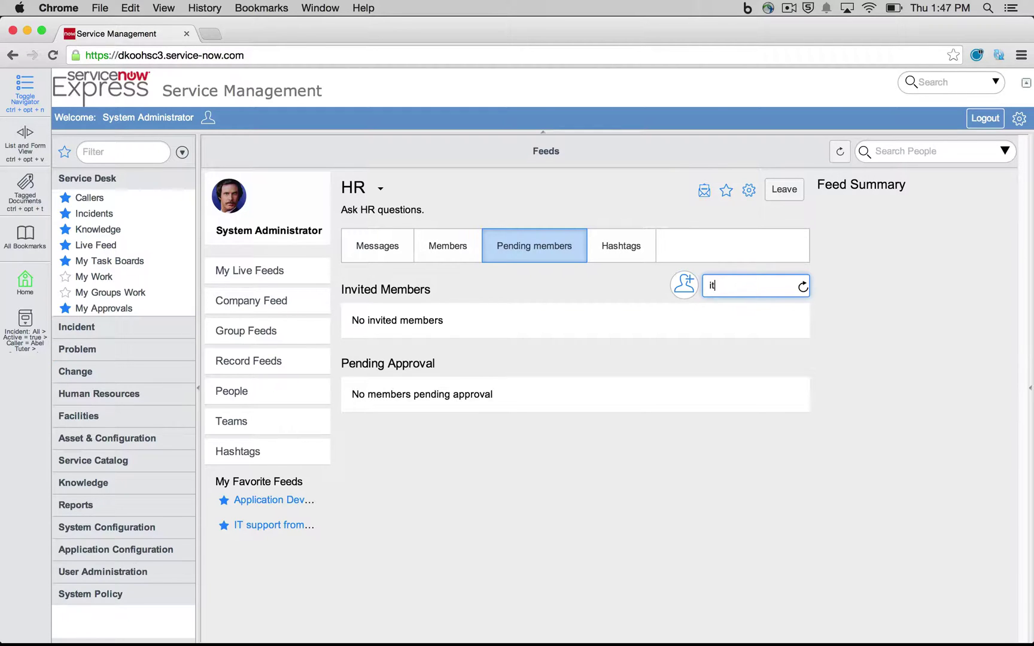
click(754, 338)
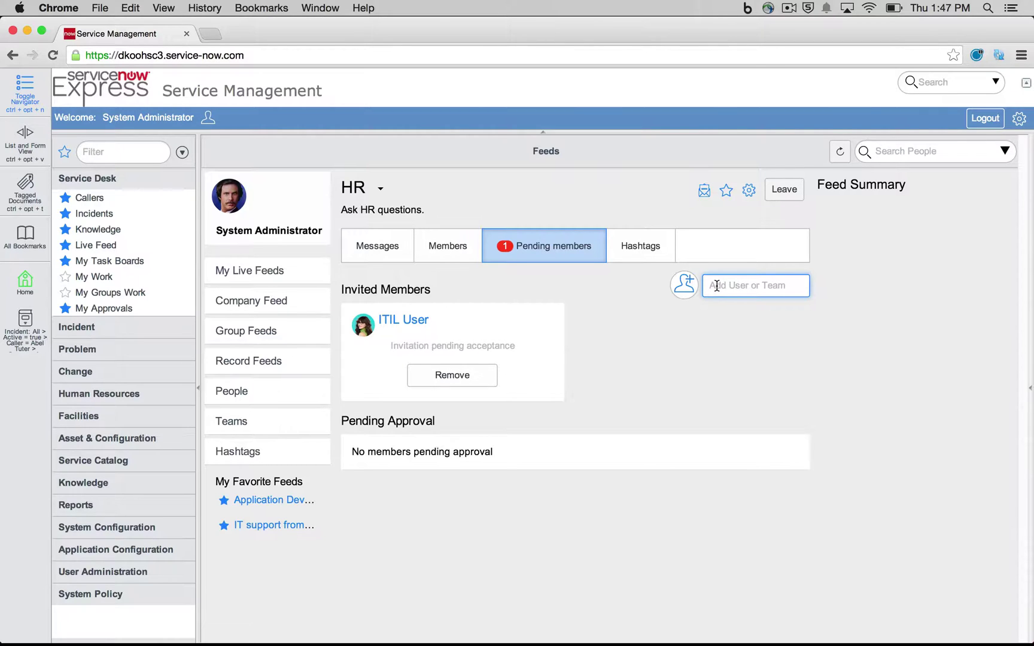
- Create a new public team named Payroll
click(248, 427)
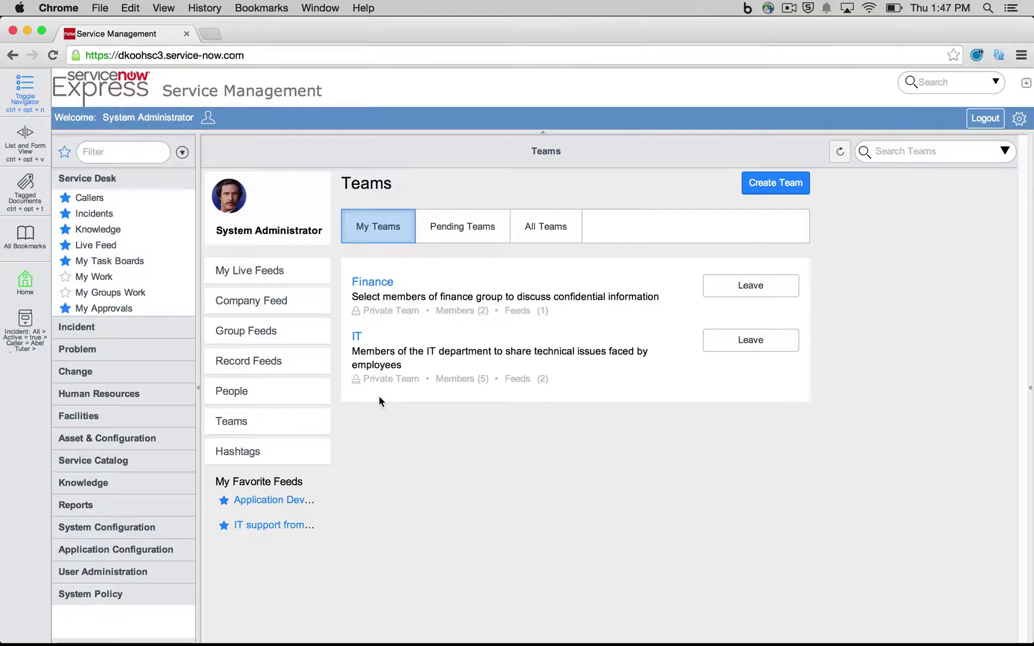
click(797, 188)
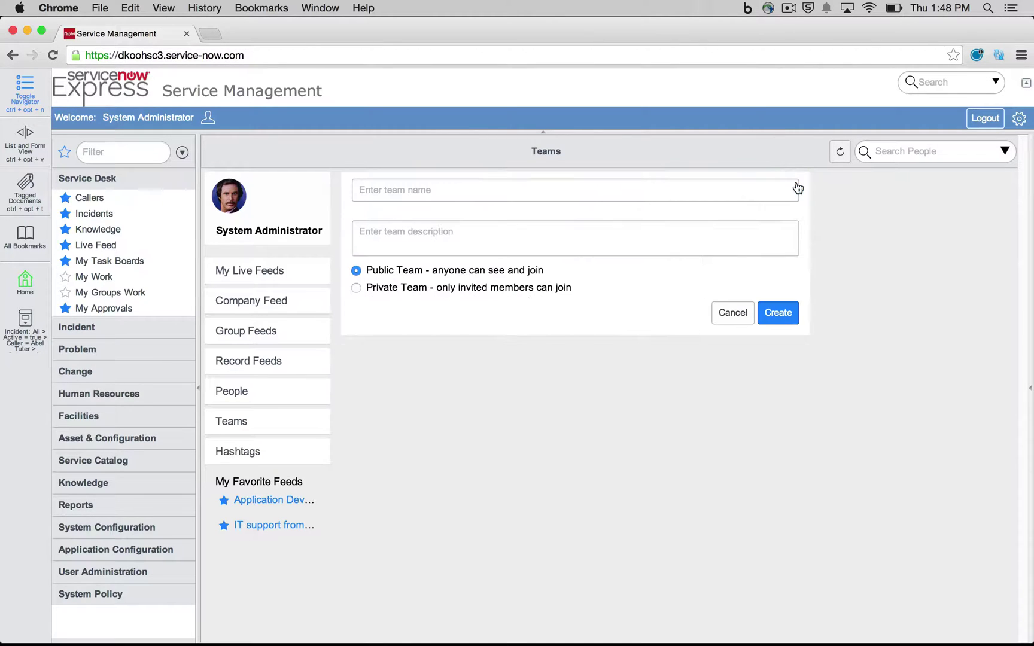
click(637, 192)
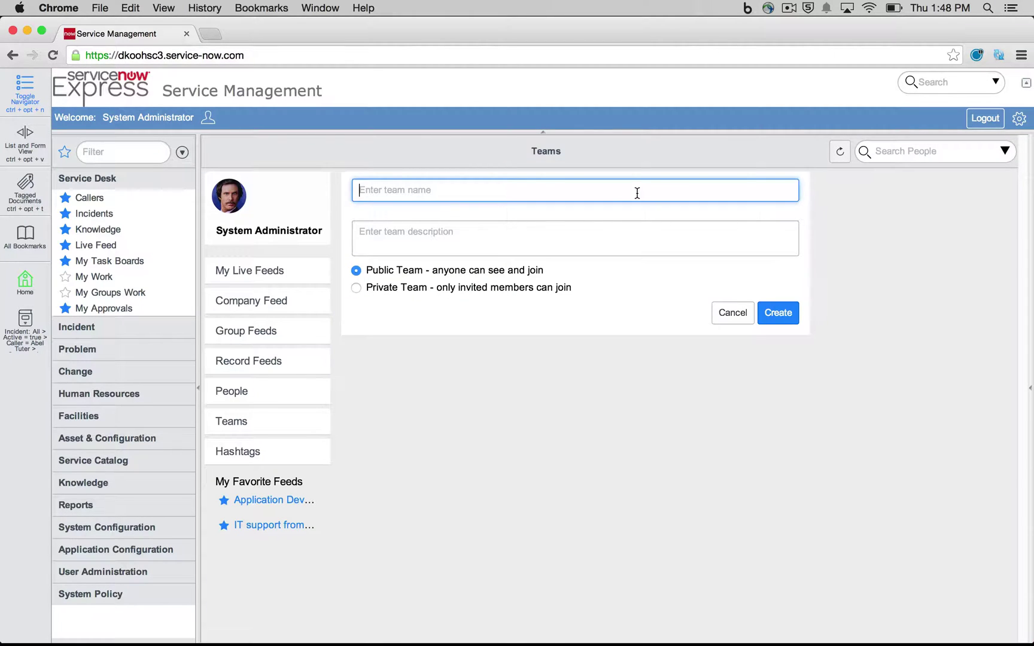
text(Payroll)
click(778, 314)
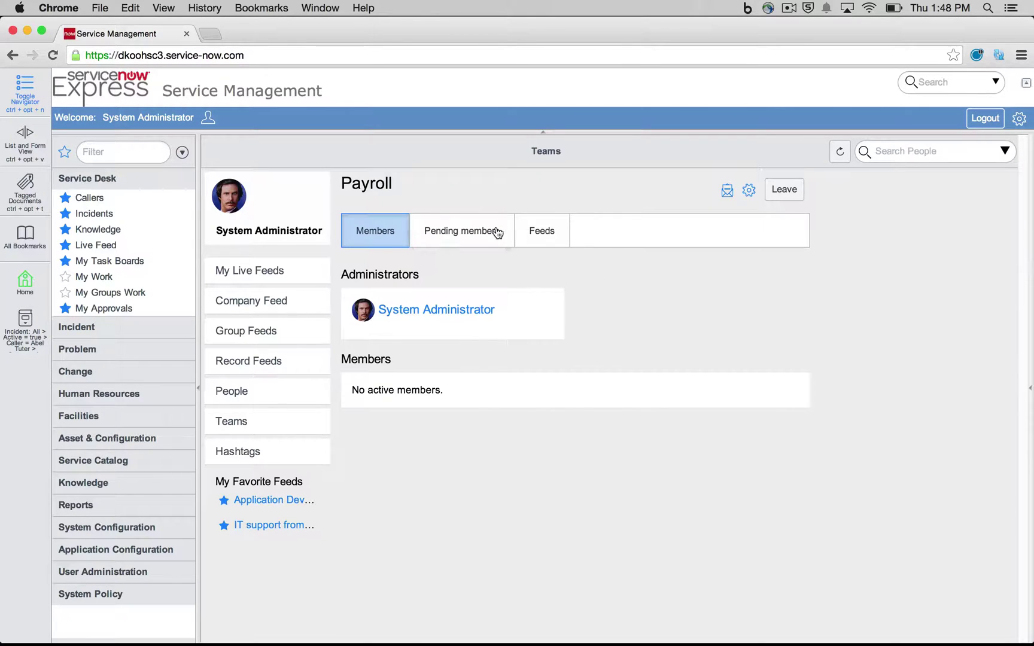
- Invite a user to the Payroll team as a pending member, then return to Teams
click(496, 231)
click(767, 265)
text(ab)
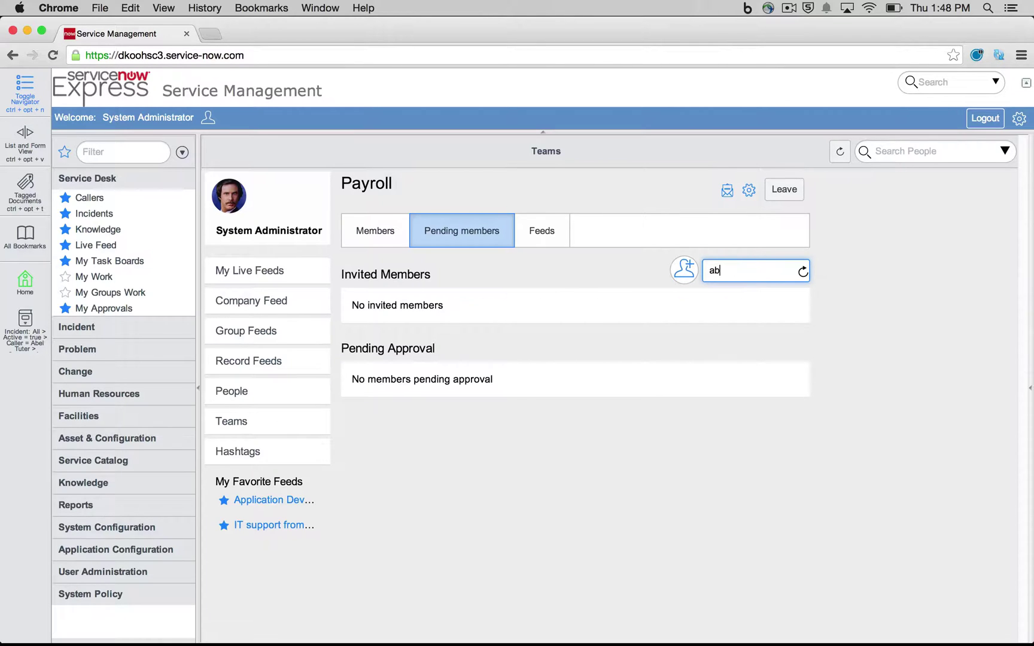
click(754, 296)
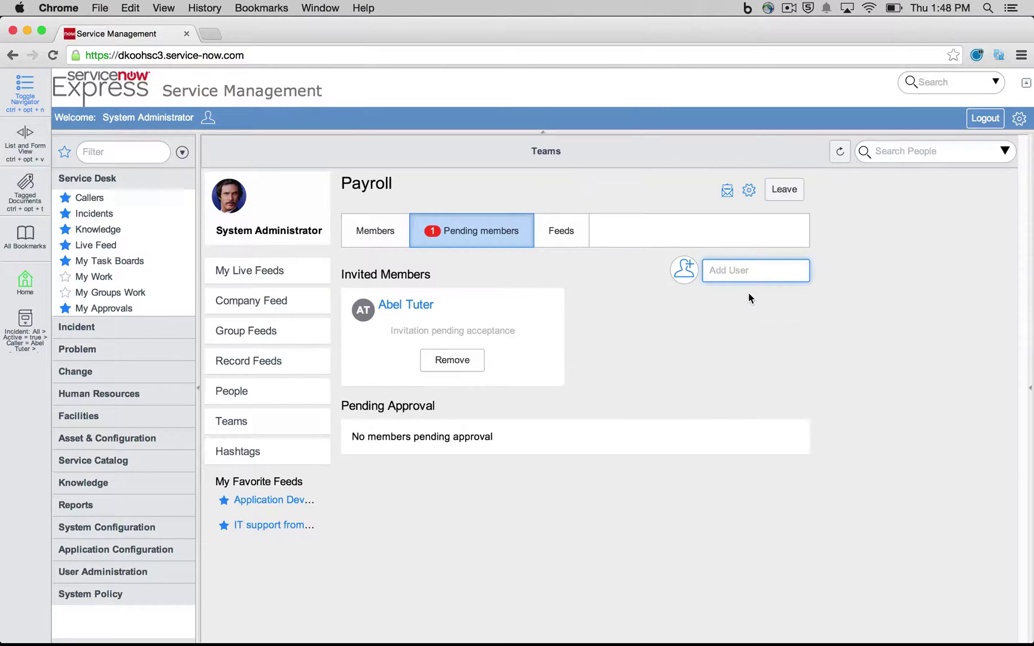
click(285, 422)
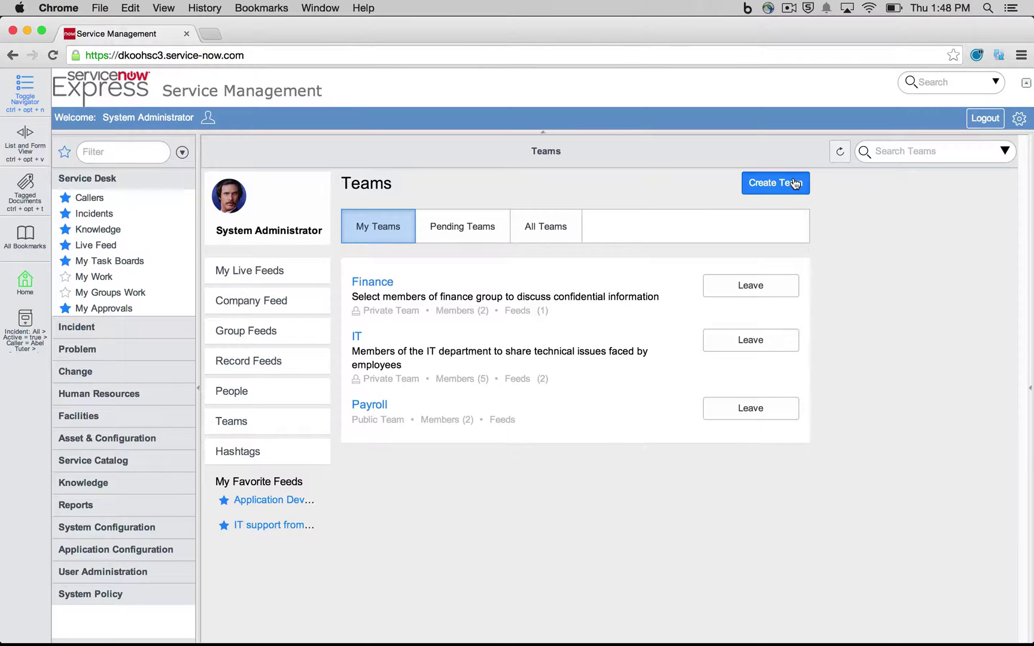
- Create a new public team named Wellness
click(795, 183)
click(543, 190)
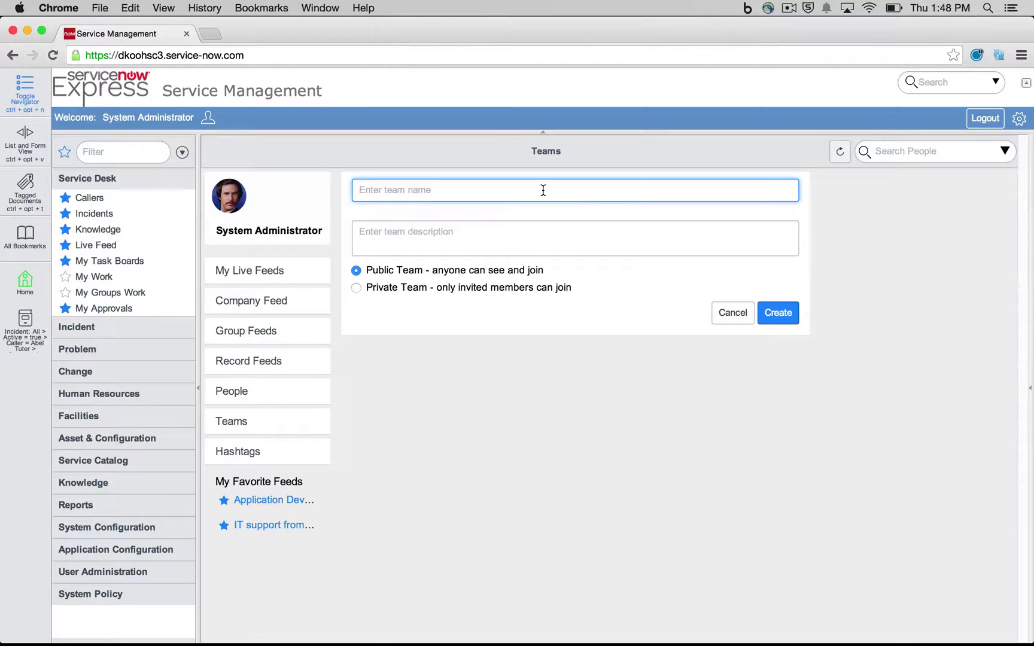
text(Wellness)
click(779, 312)
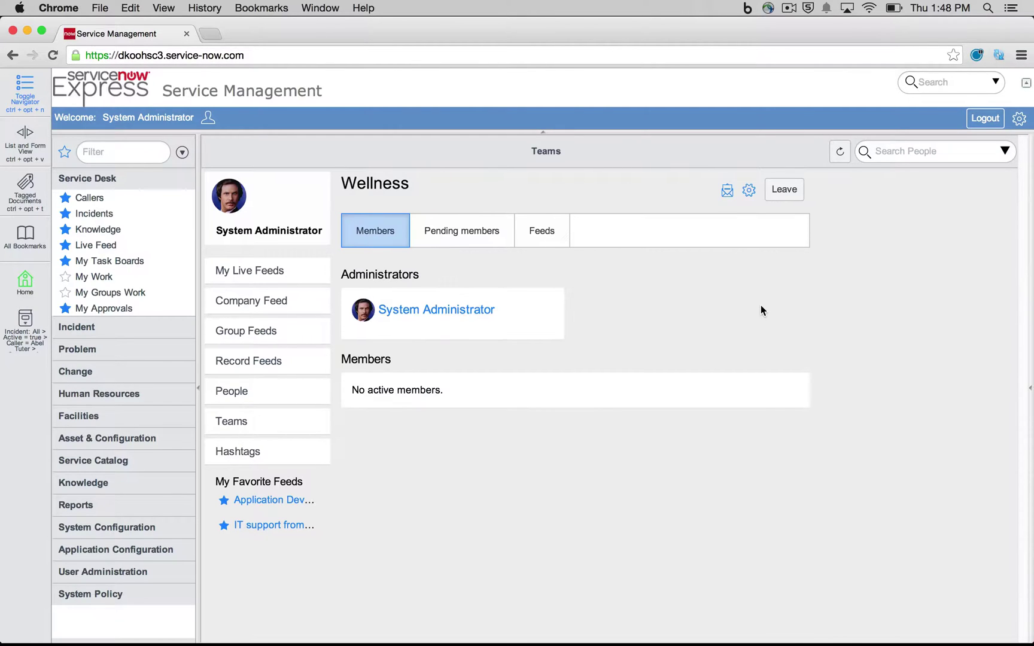
- Try inviting the administrator to Wellness and dismiss the 'already a member' warning
click(461, 231)
click(736, 274)
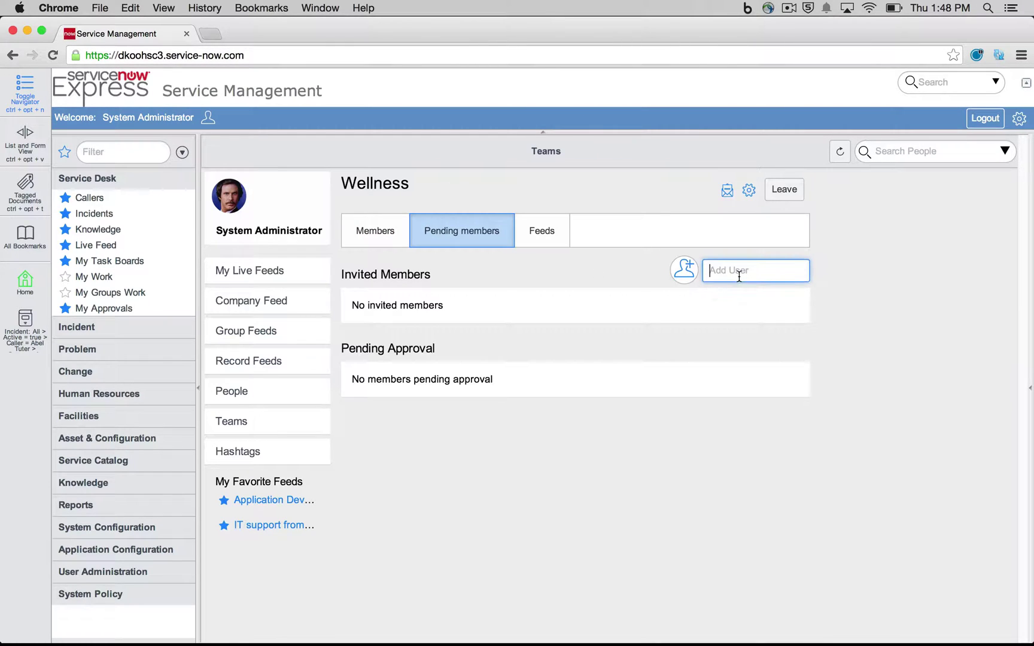
text(s)
click(736, 302)
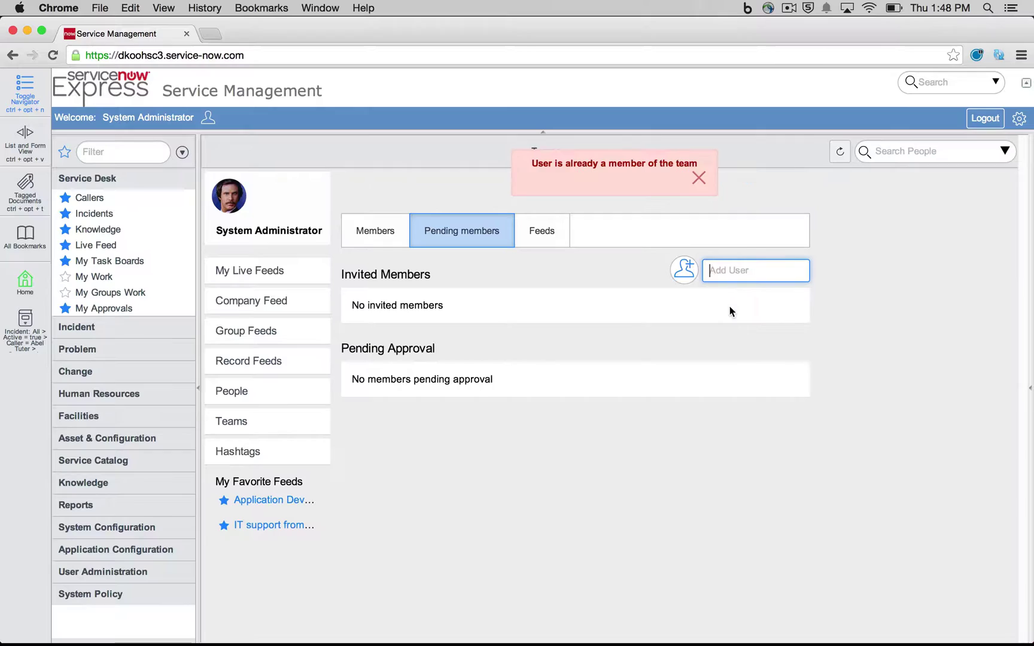
drag(537, 164, 720, 179)
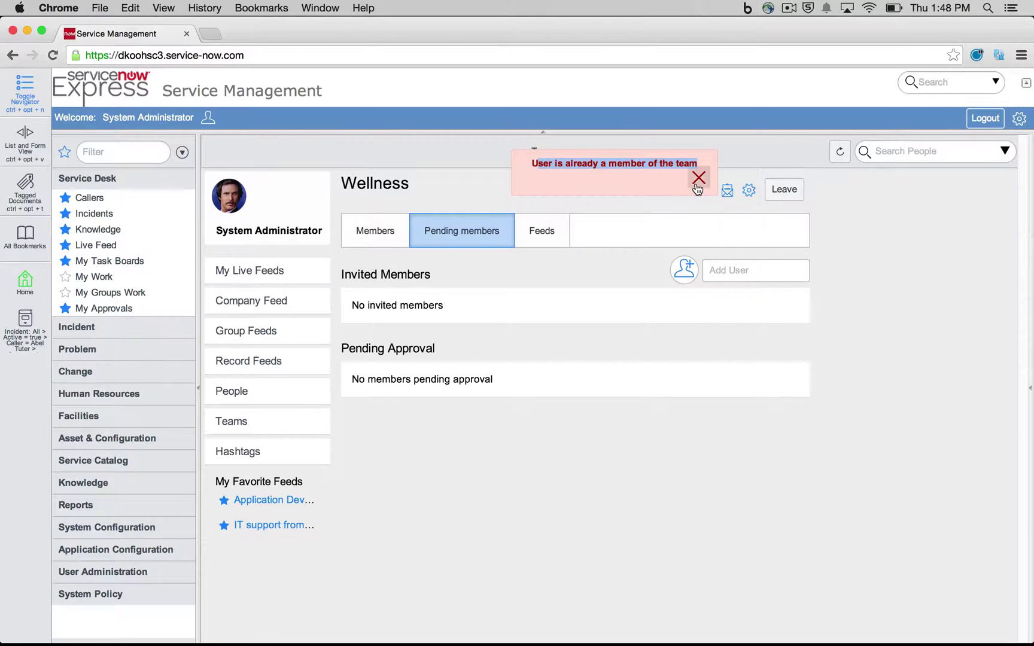
click(698, 178)
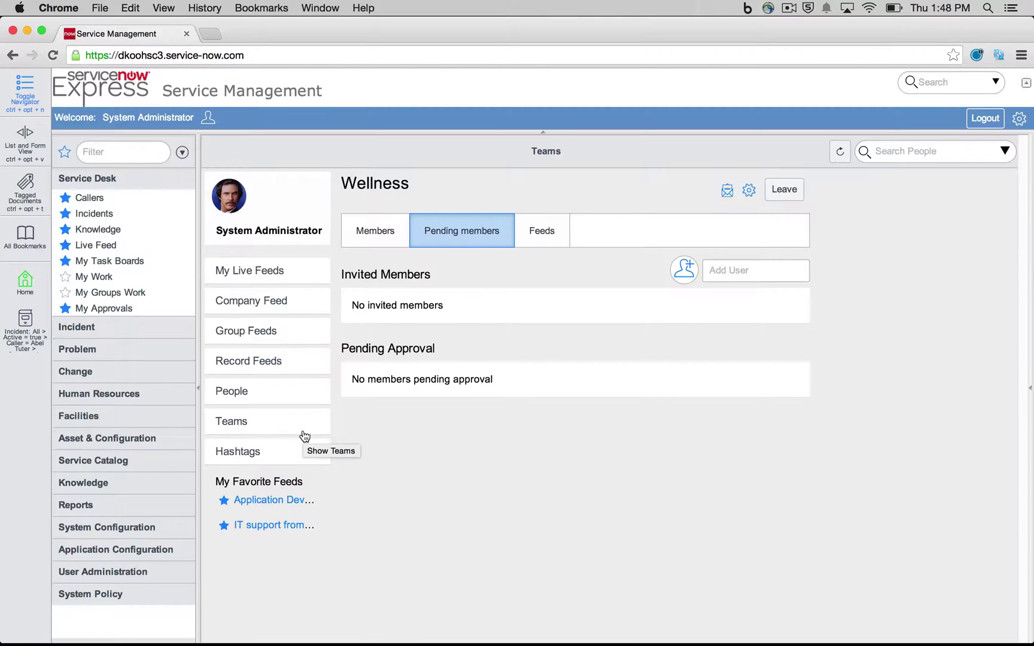
- Add the Payroll and Wellness teams to the HR feed and check its Members list
click(271, 333)
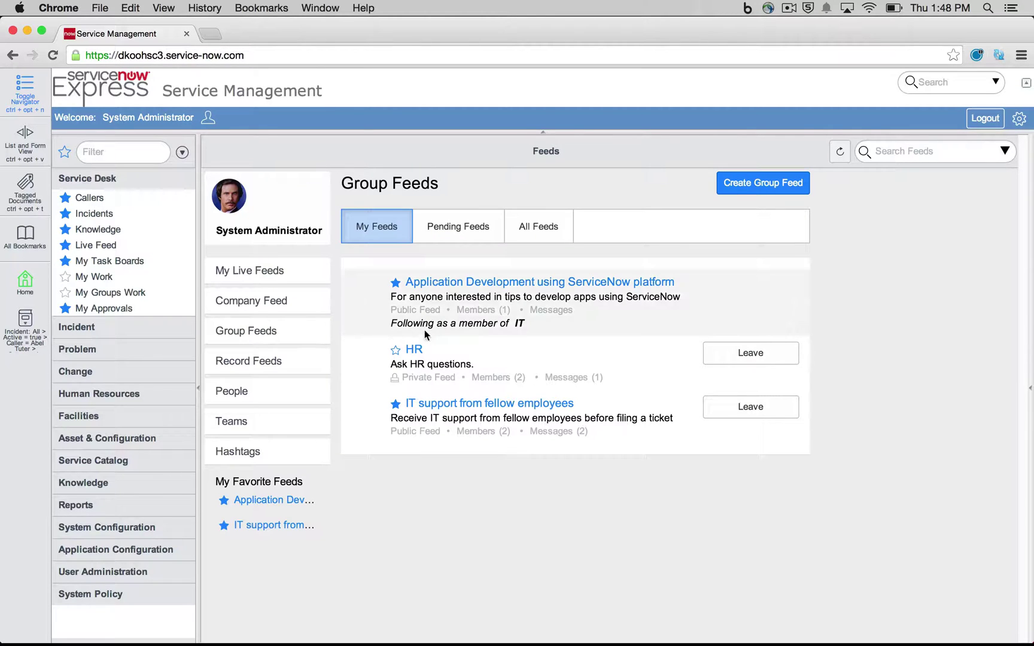
click(416, 351)
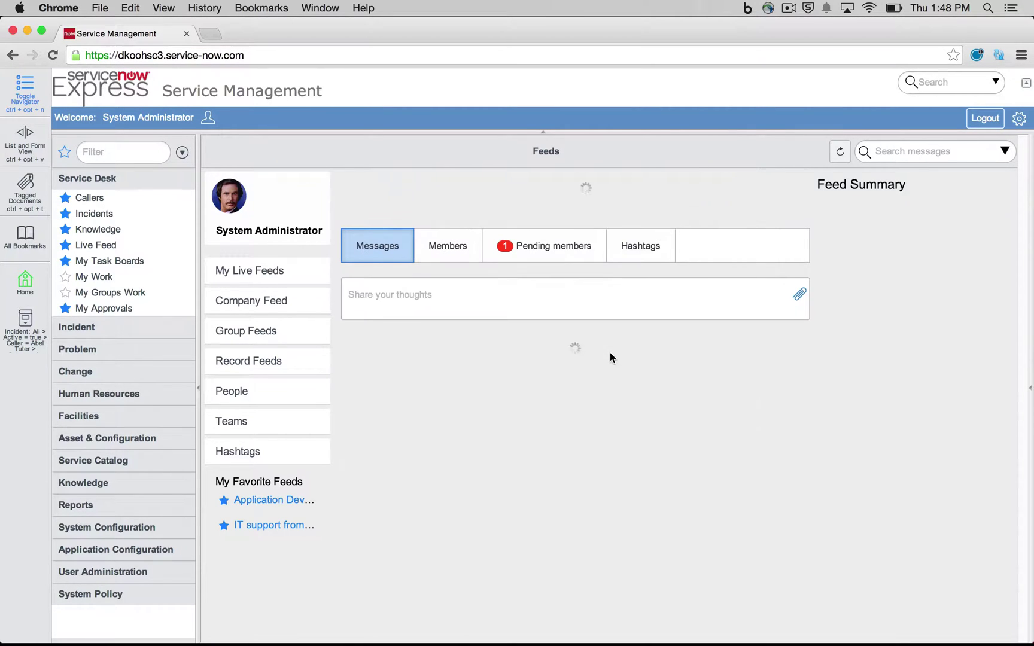
click(553, 246)
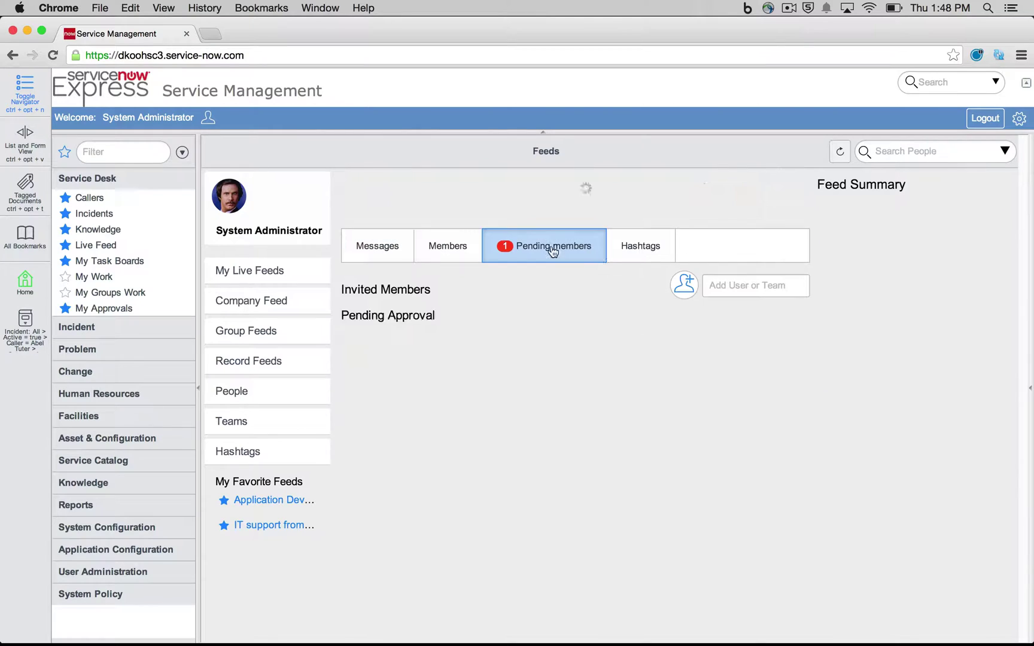
click(745, 288)
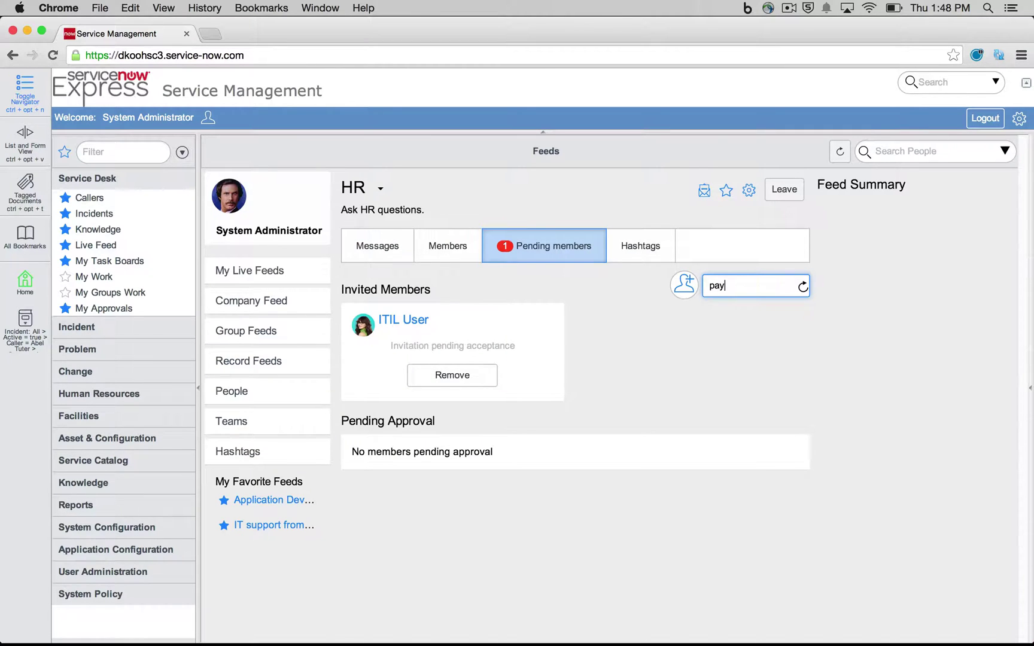
click(767, 326)
text(well)
click(741, 320)
click(451, 253)
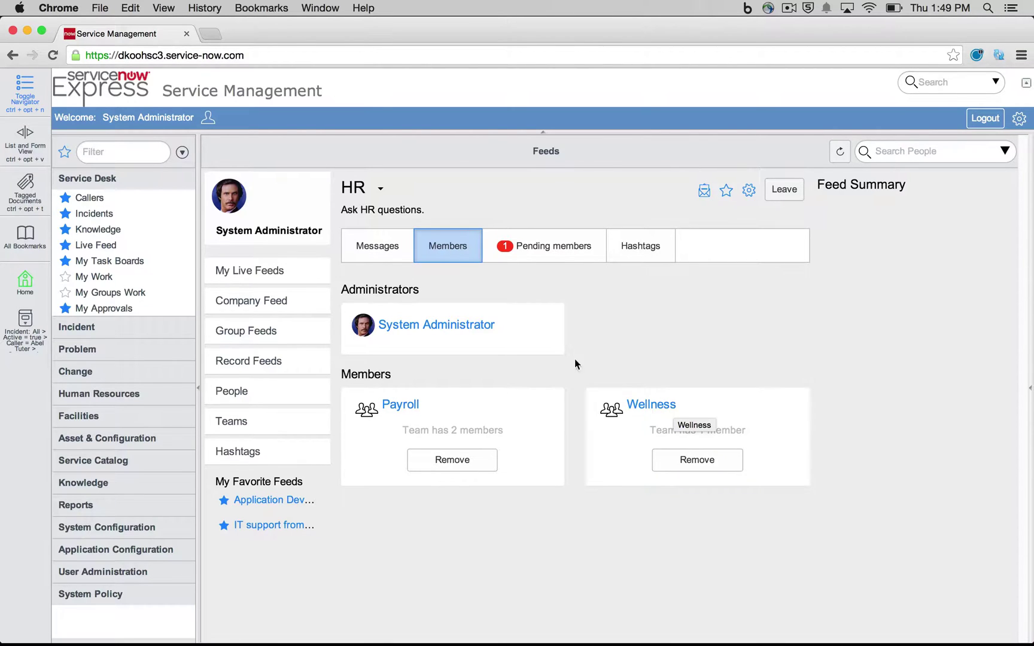
click(546, 261)
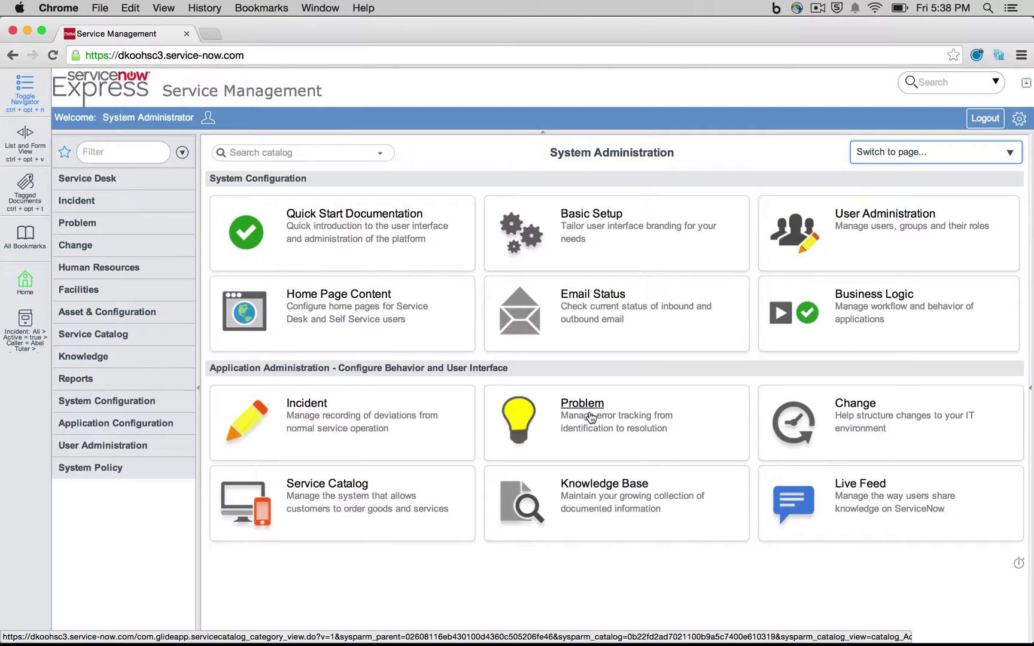
- Switch to My ITIL Homepage
click(960, 154)
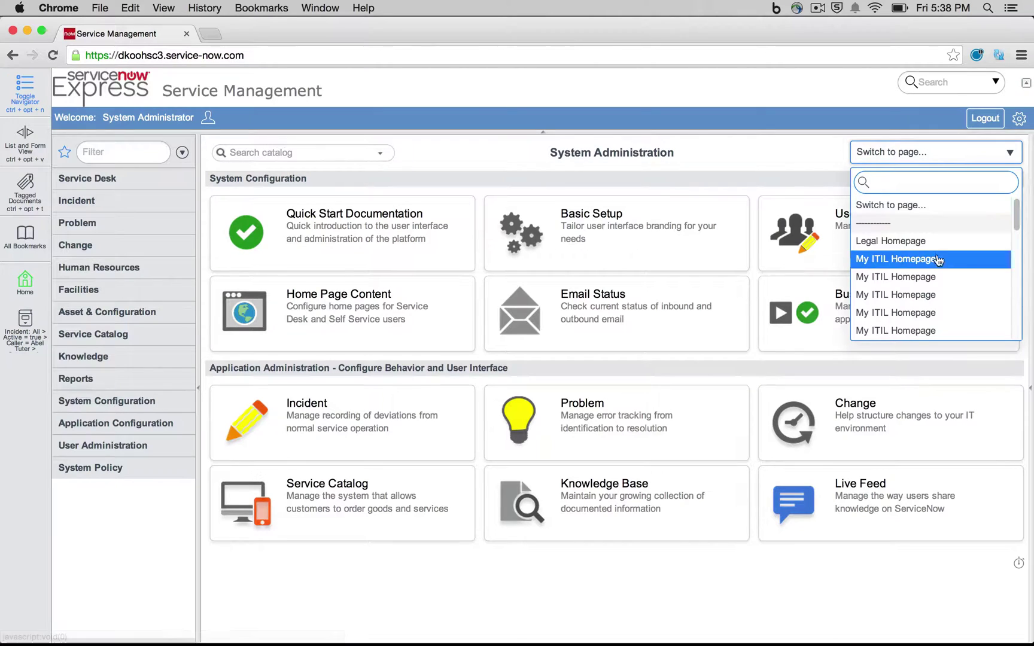
scroll(937, 263, down, 2)
click(920, 278)
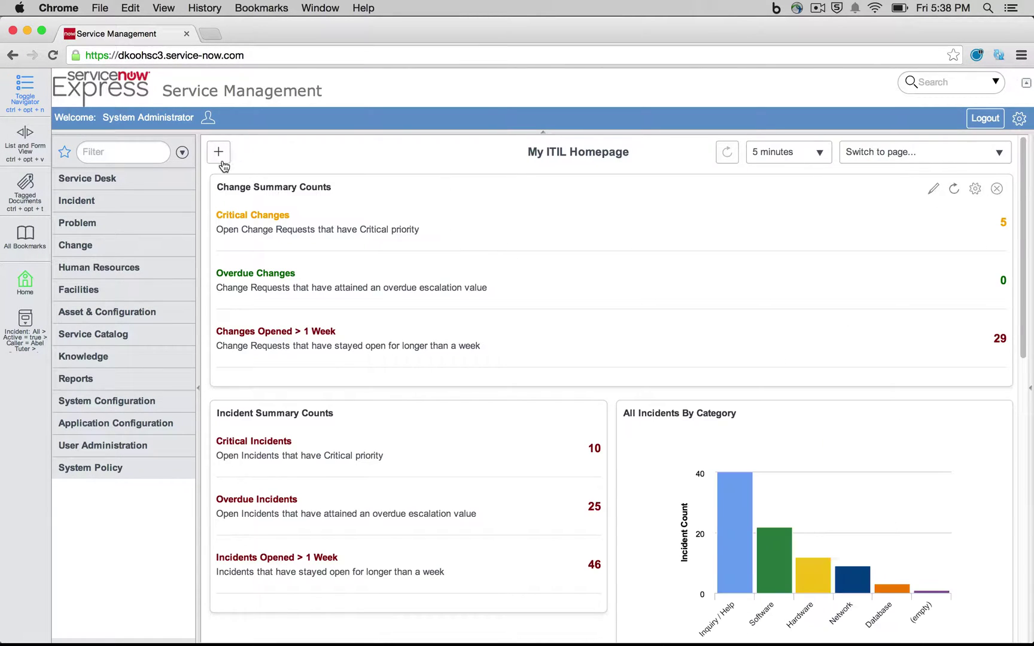
- Add the Live Feed widget to the top slot of the homepage
click(221, 160)
click(443, 279)
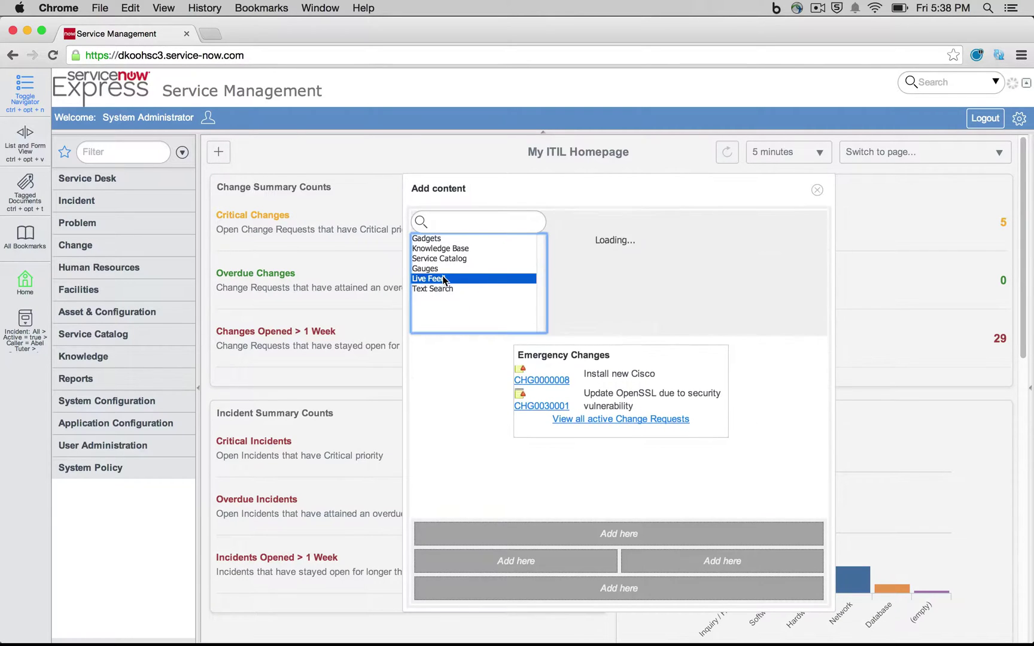
click(610, 238)
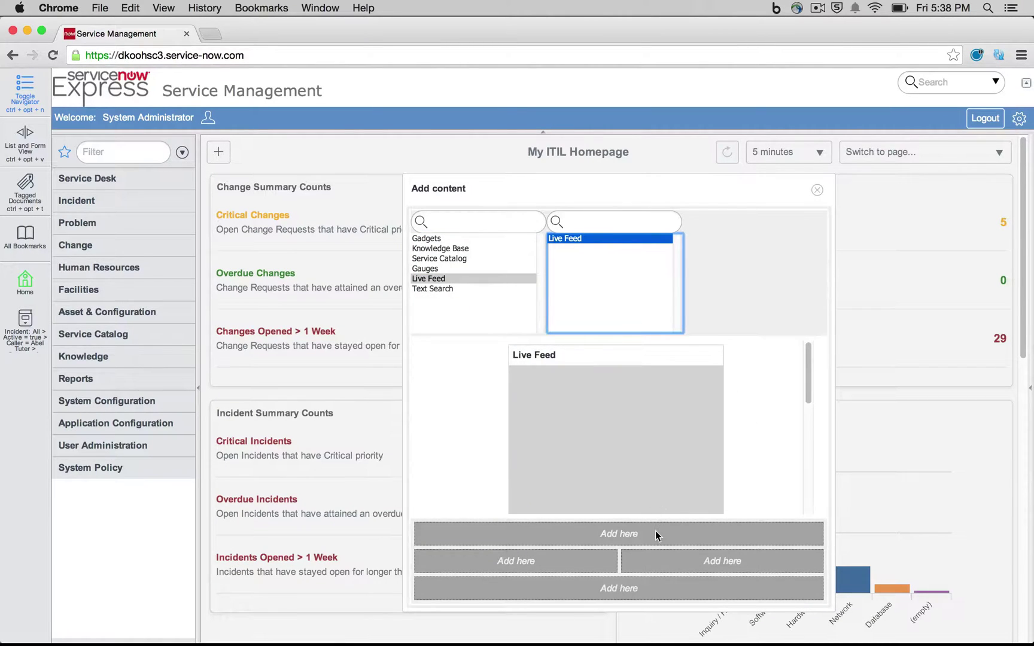
click(631, 535)
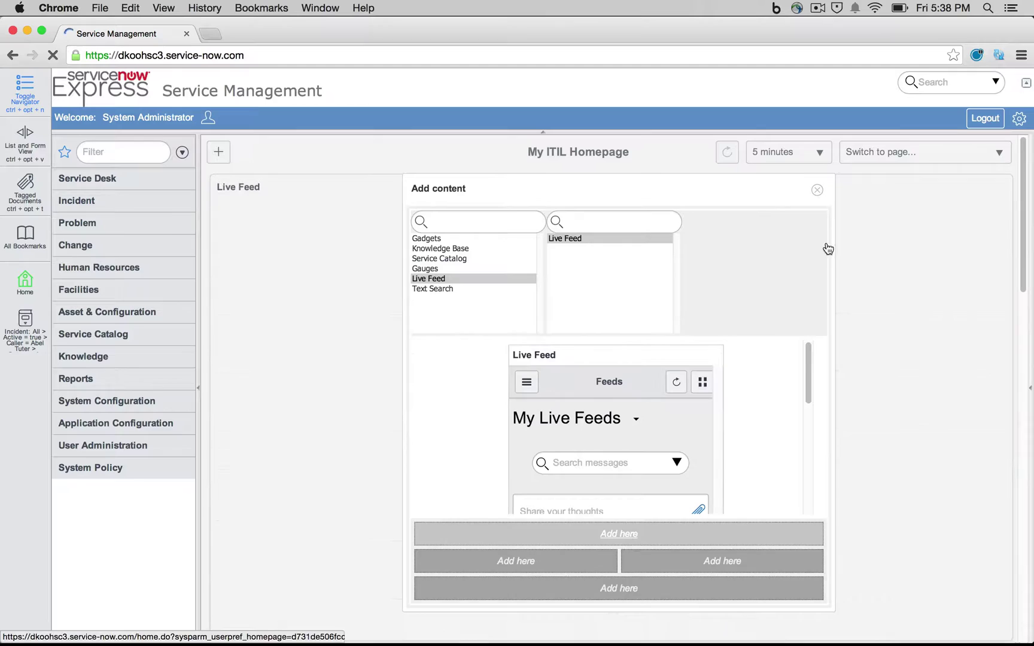
click(817, 192)
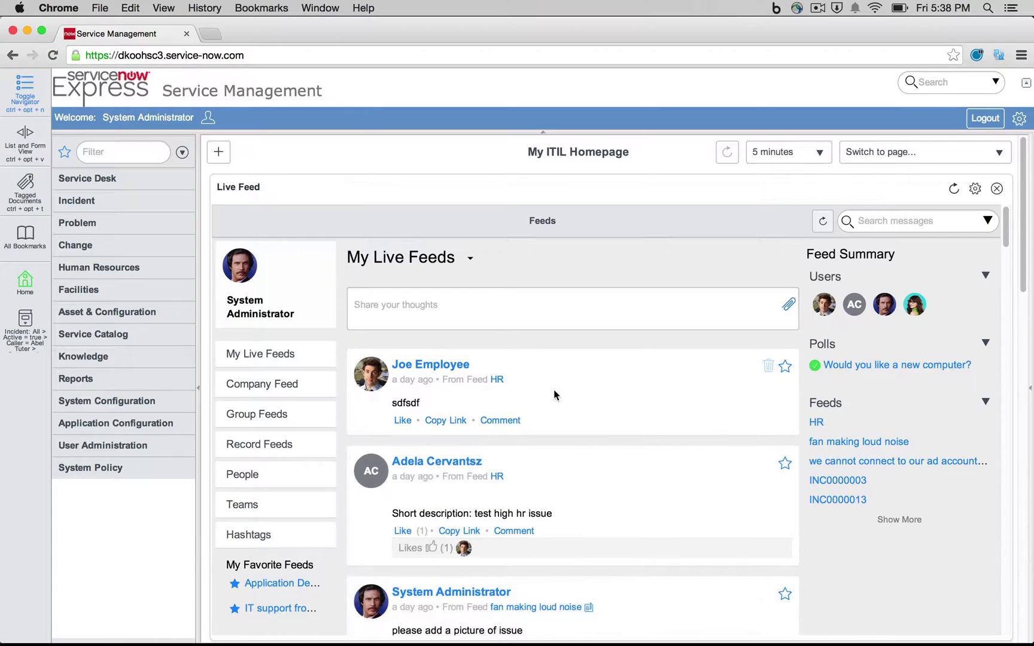
- Filter the navigator for 'live' and open the Live Feed Search Log to review past searches
click(134, 157)
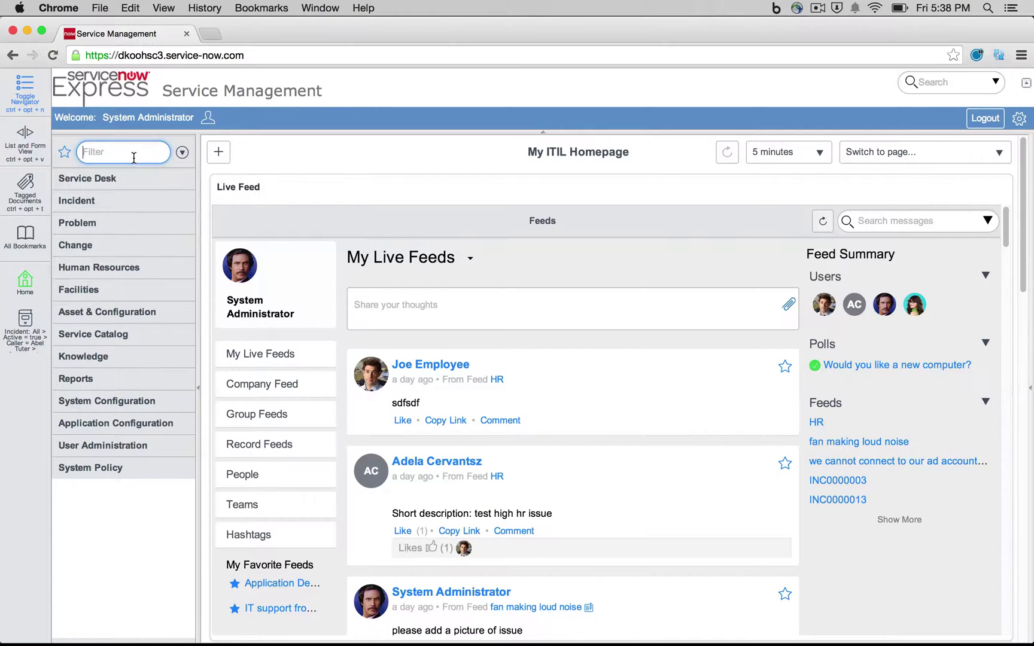
text(live)
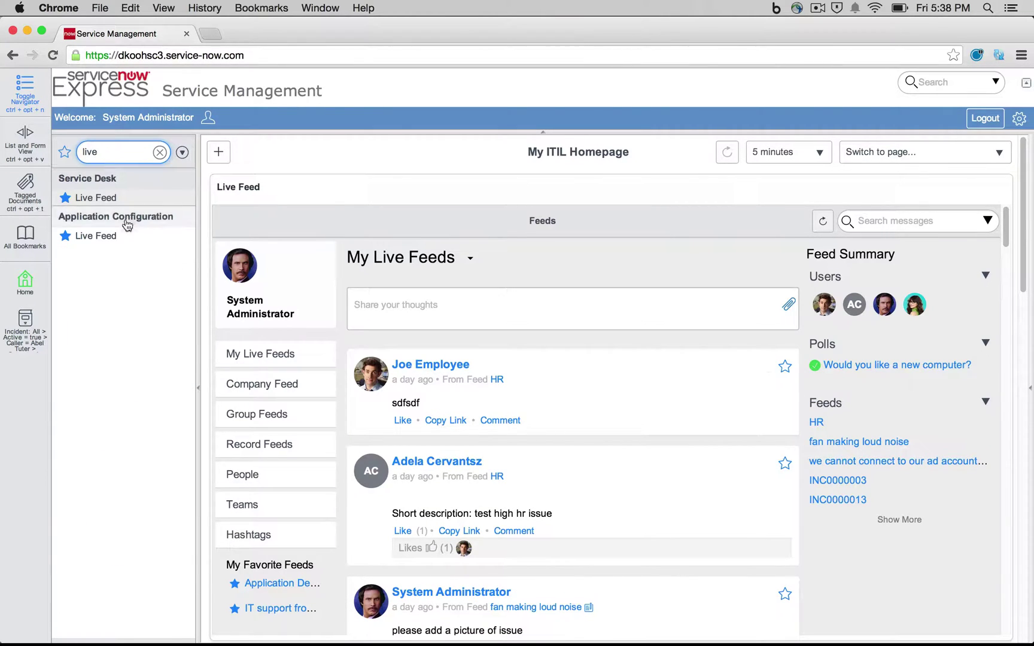
click(107, 238)
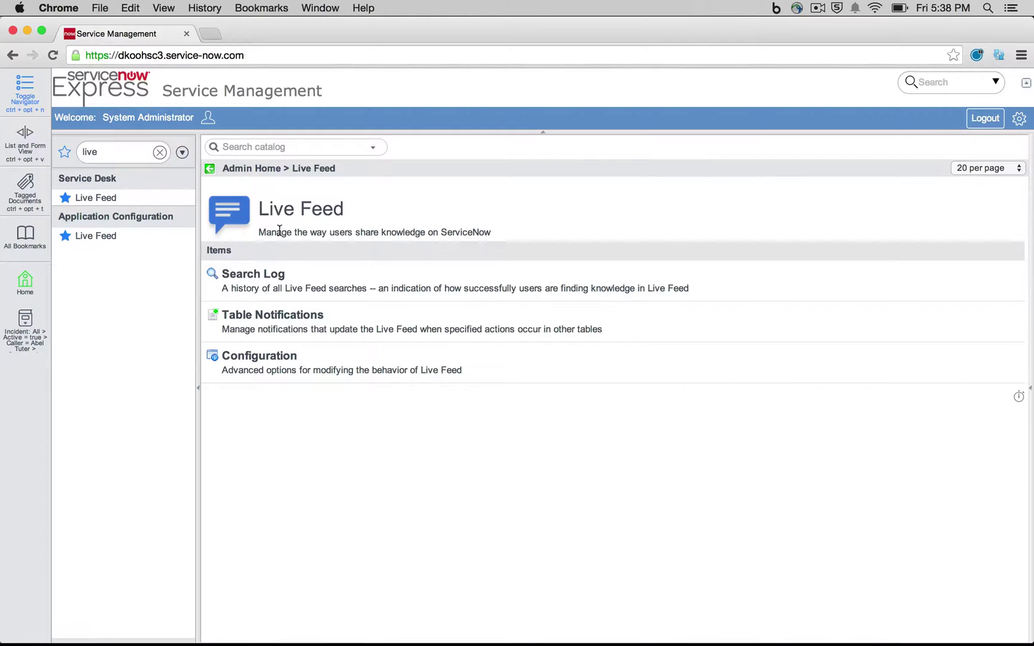
click(264, 276)
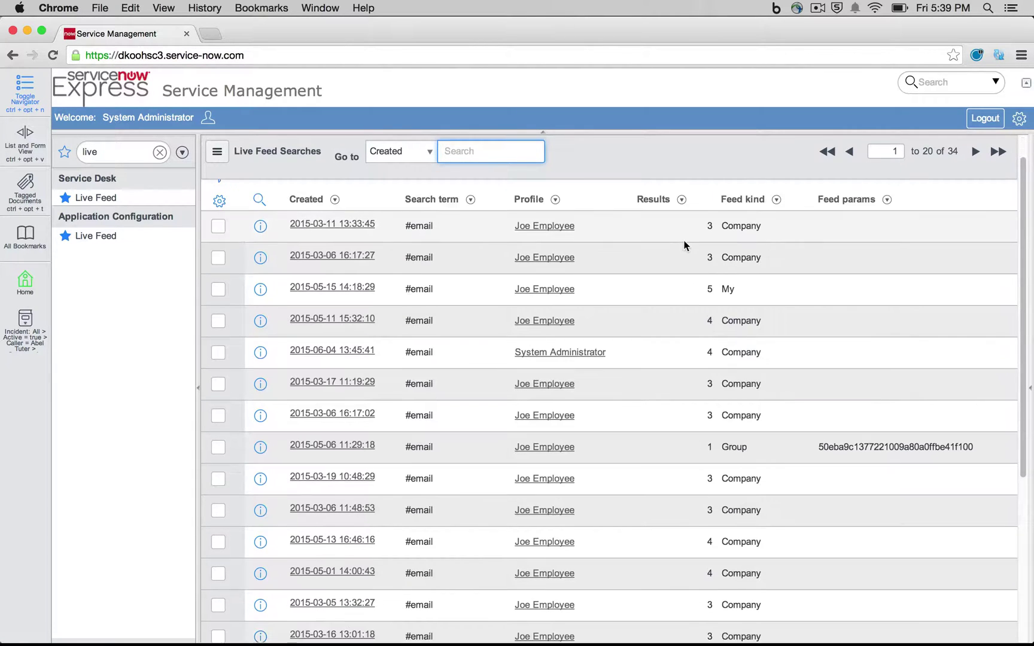
scroll(684, 245, down, 5)
scroll(684, 245, up, 5)
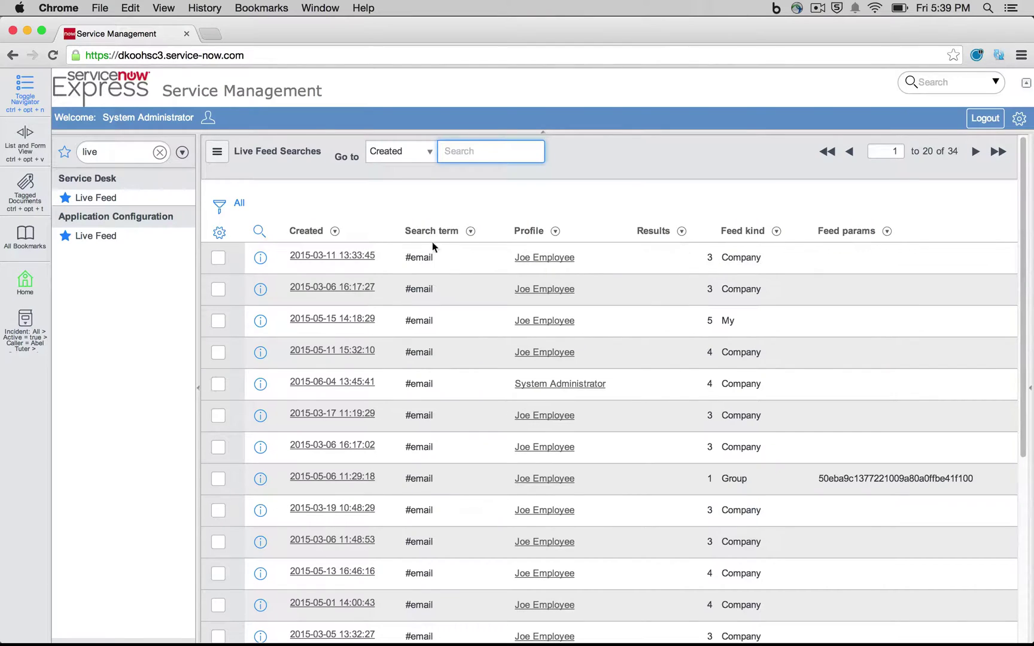
- Open the first search record's full form, then the searching user's Live Profile record
click(259, 258)
click(262, 262)
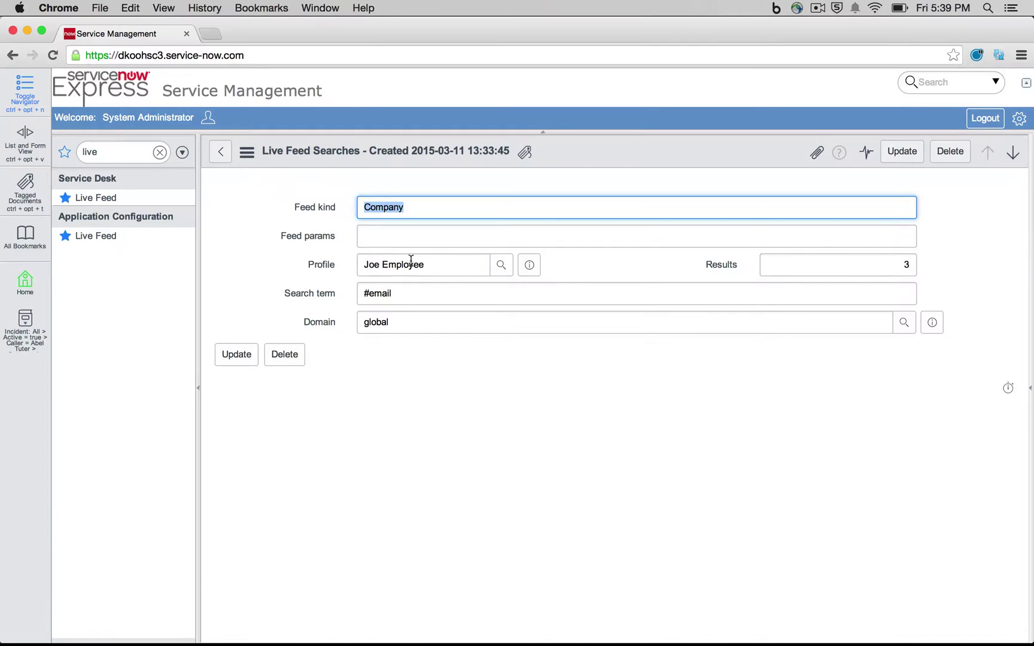
click(529, 266)
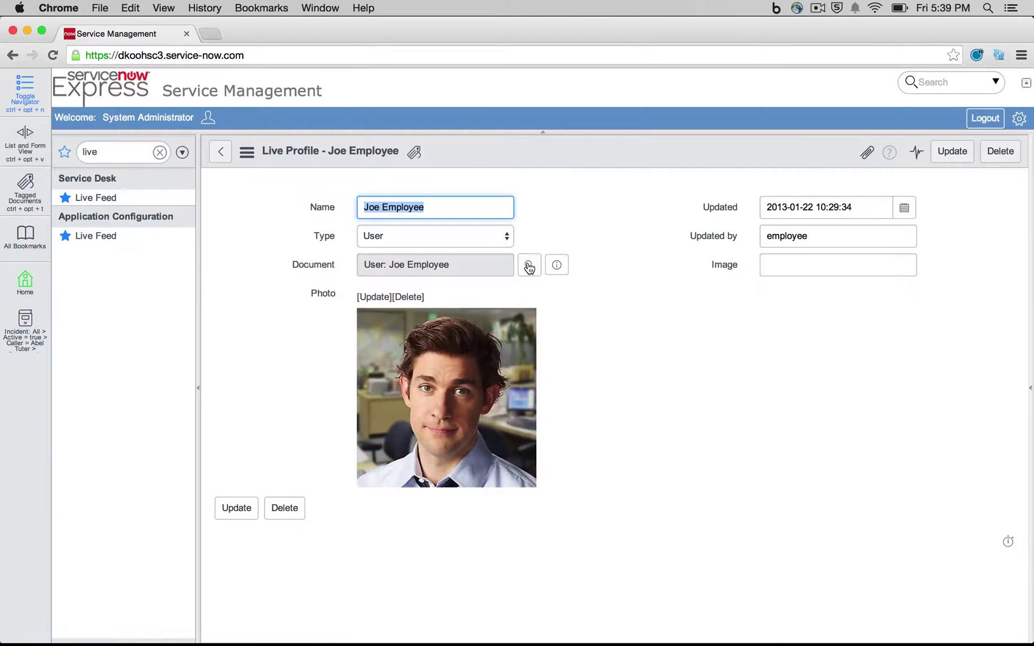
click(606, 328)
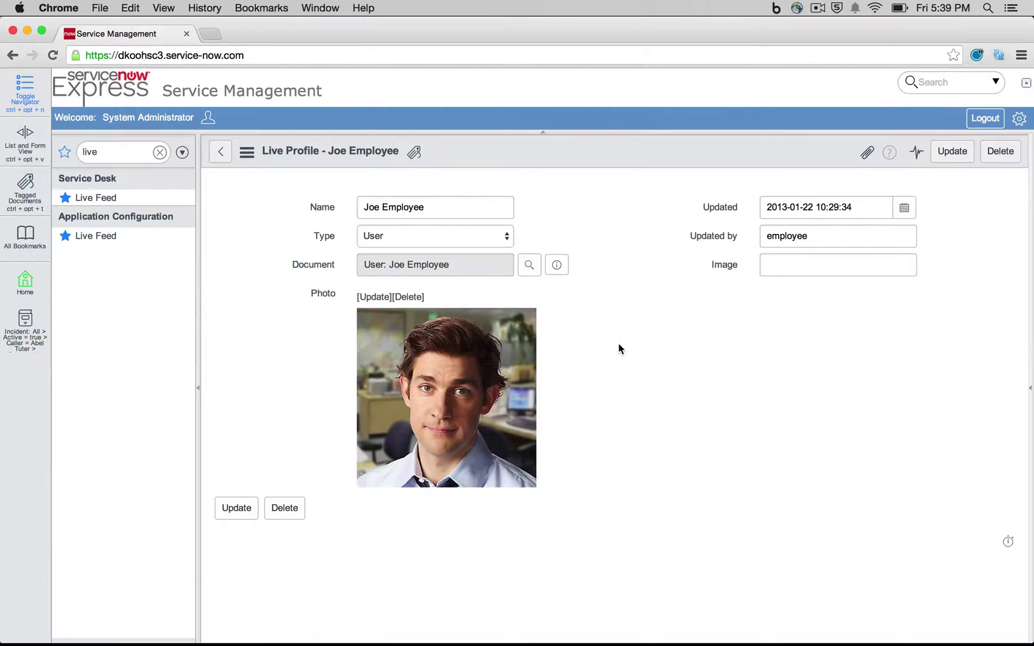
- Add every available related list, including Live Feed Messages and Live Follows, to the form and save
right_click(562, 157)
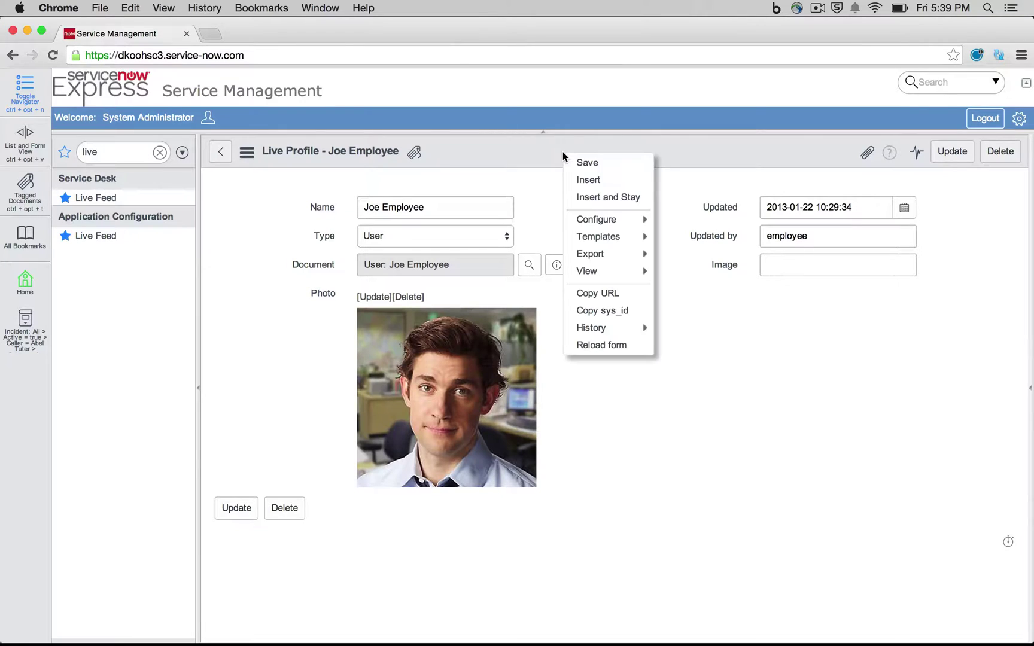
mouse_move(623, 216)
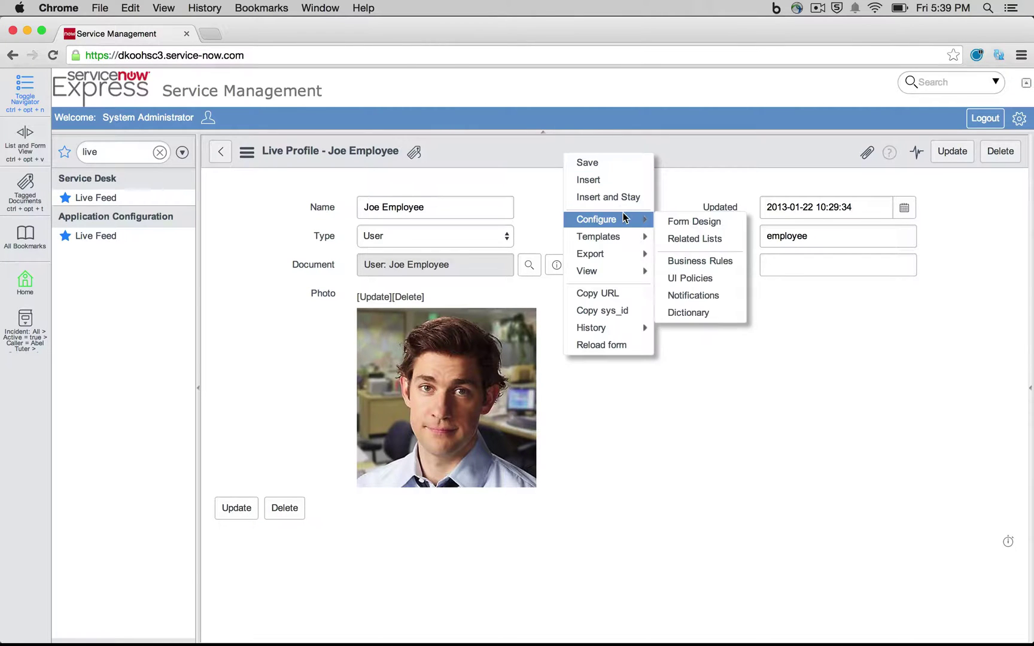
click(696, 236)
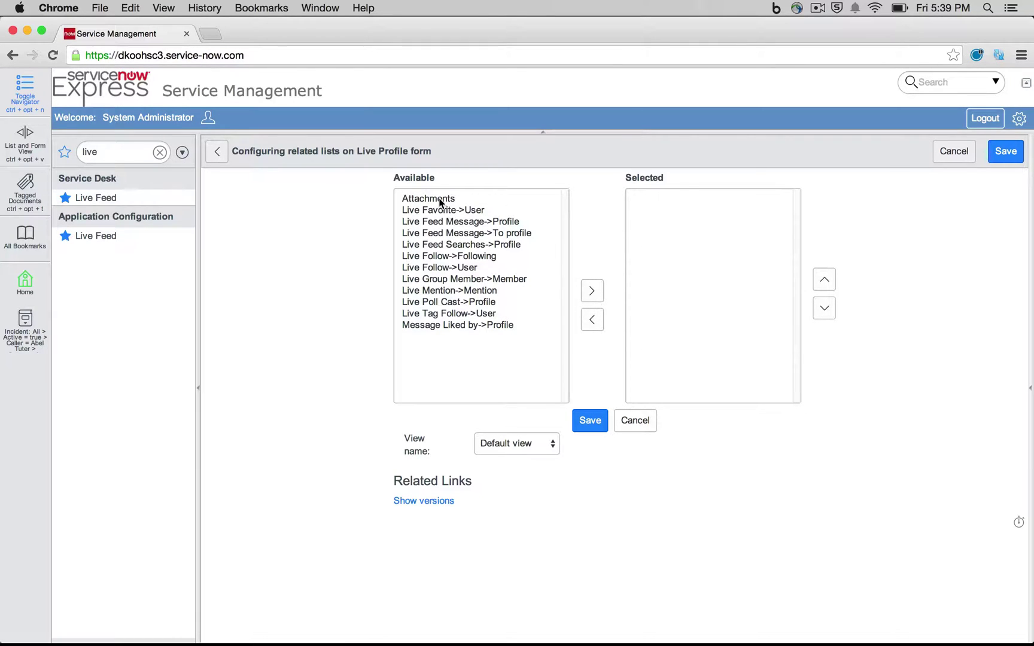
drag(438, 199, 467, 332)
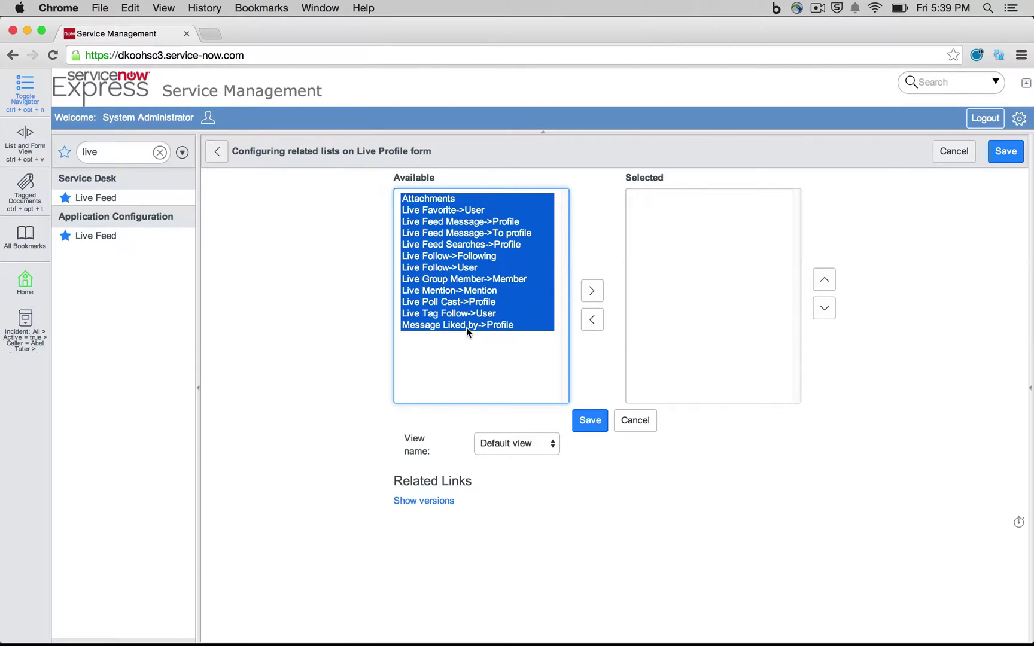
click(591, 291)
click(597, 428)
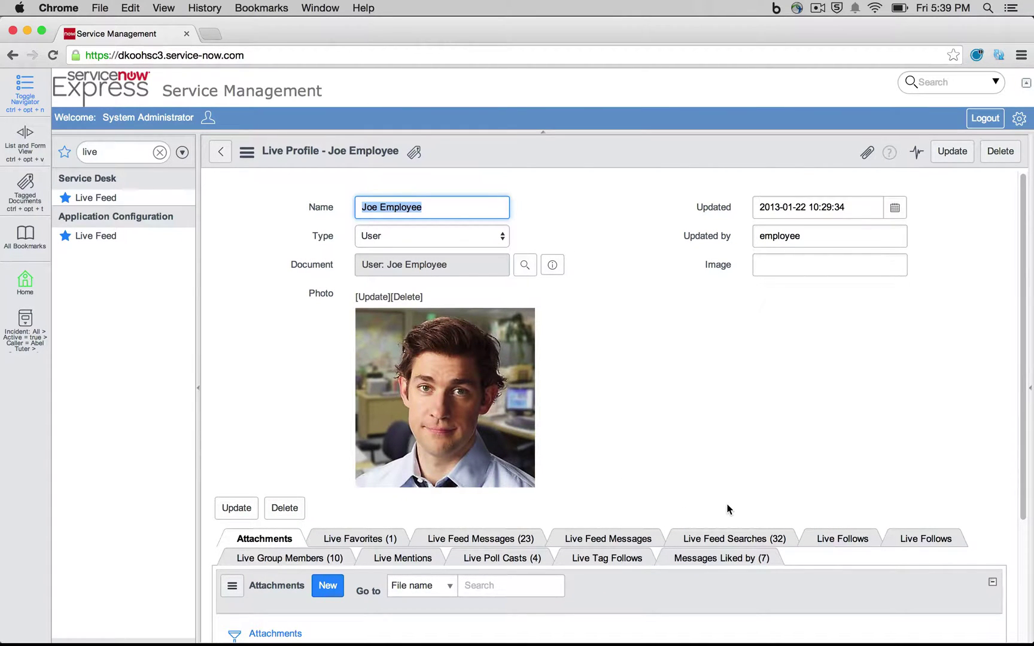
- Show the profile's 23 Live Feed Messages and open the 'is email down?' message record
click(489, 541)
scroll(646, 421, down, 6)
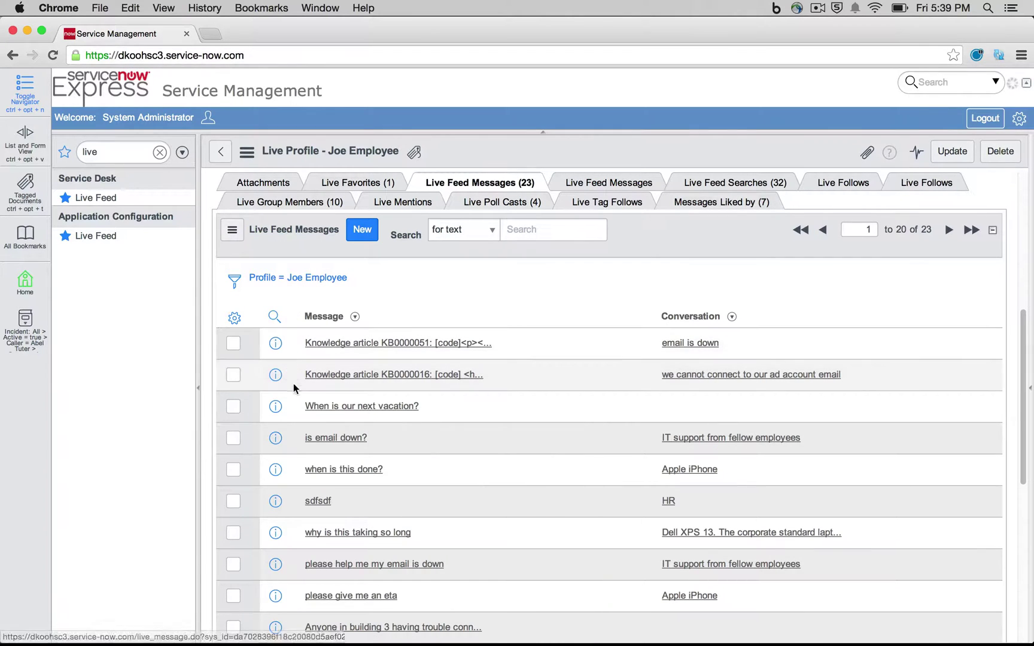
click(276, 439)
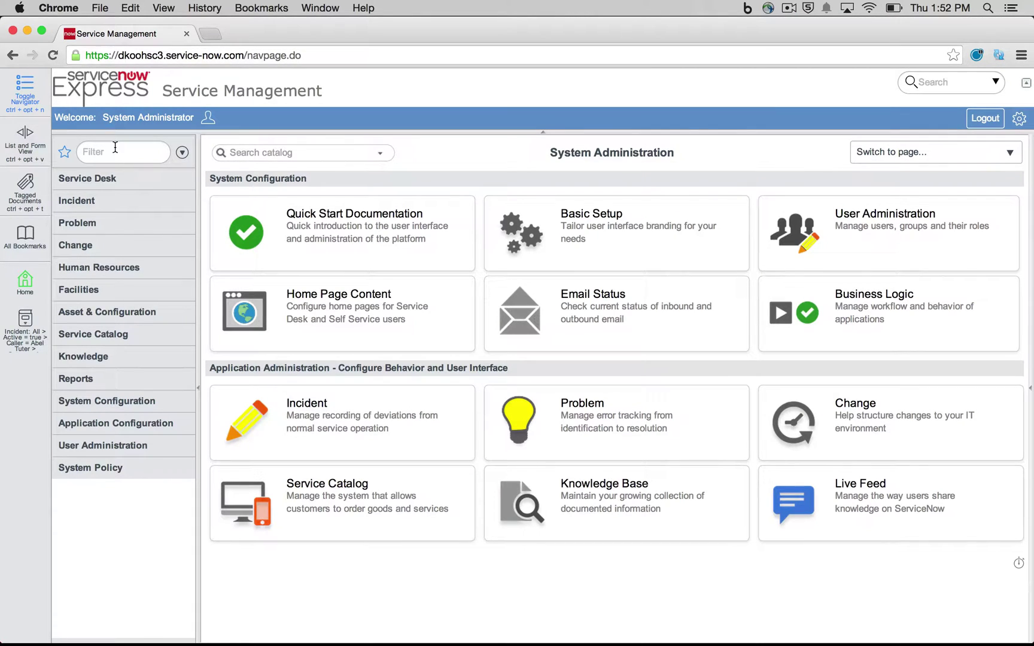
- Open the Live Feed table notifications list, then switch back to the Feeds tab
click(867, 489)
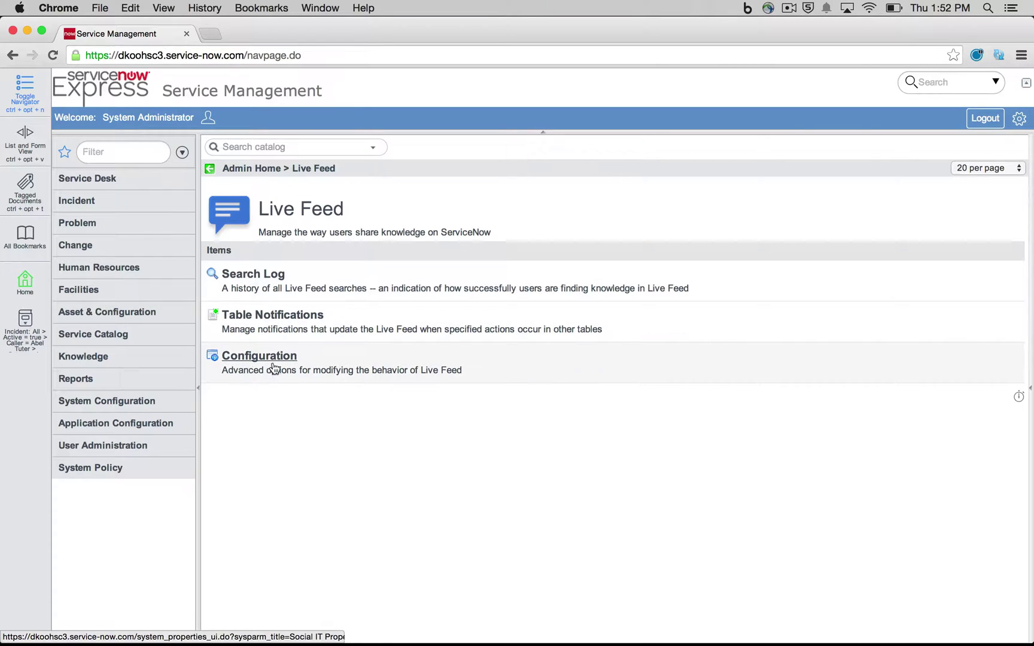
click(271, 317)
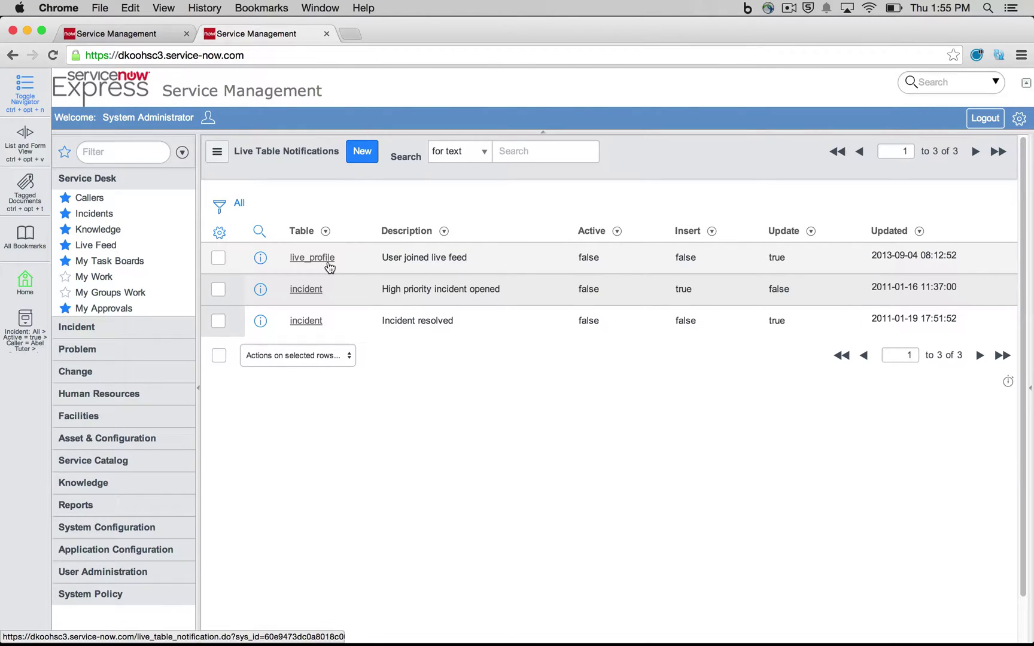
key(super+1)
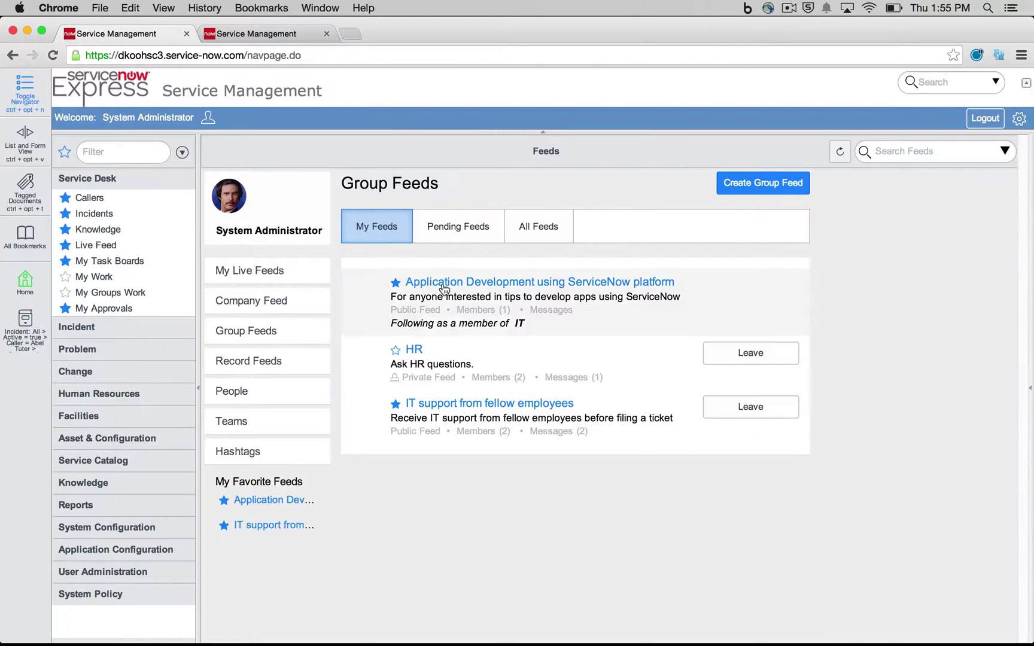
- Set the HR group feed's settings to Public Feed and save them
click(419, 351)
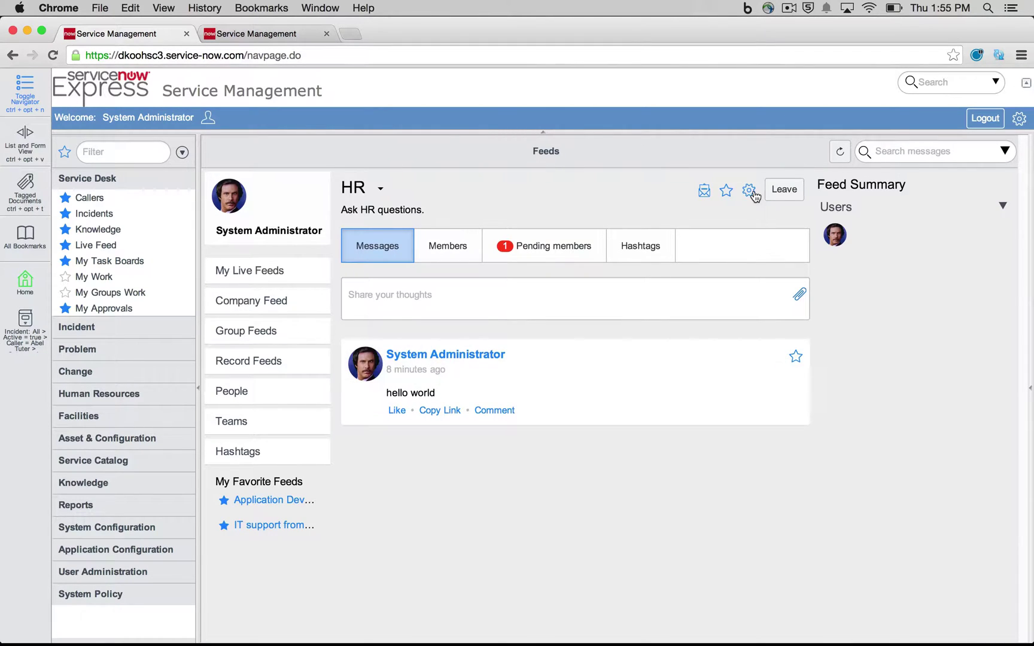
click(749, 191)
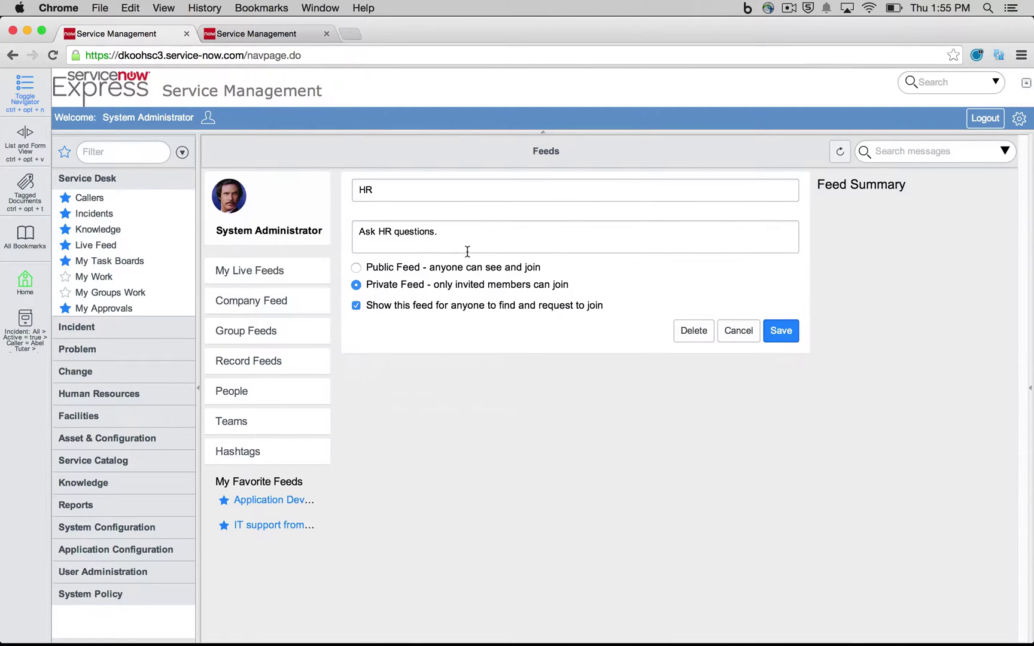
click(490, 271)
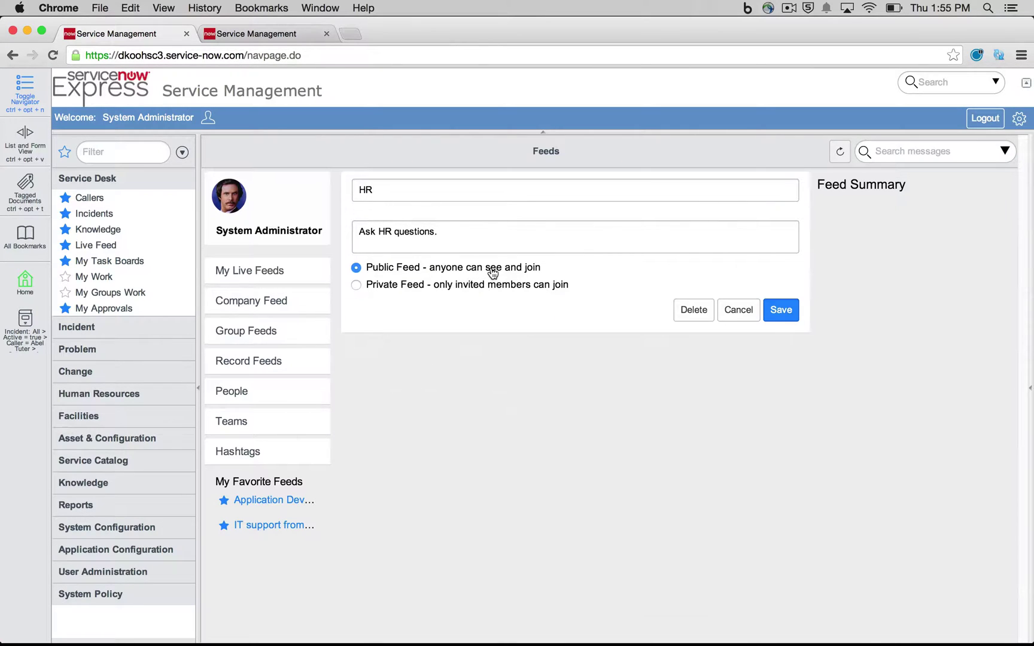
click(780, 307)
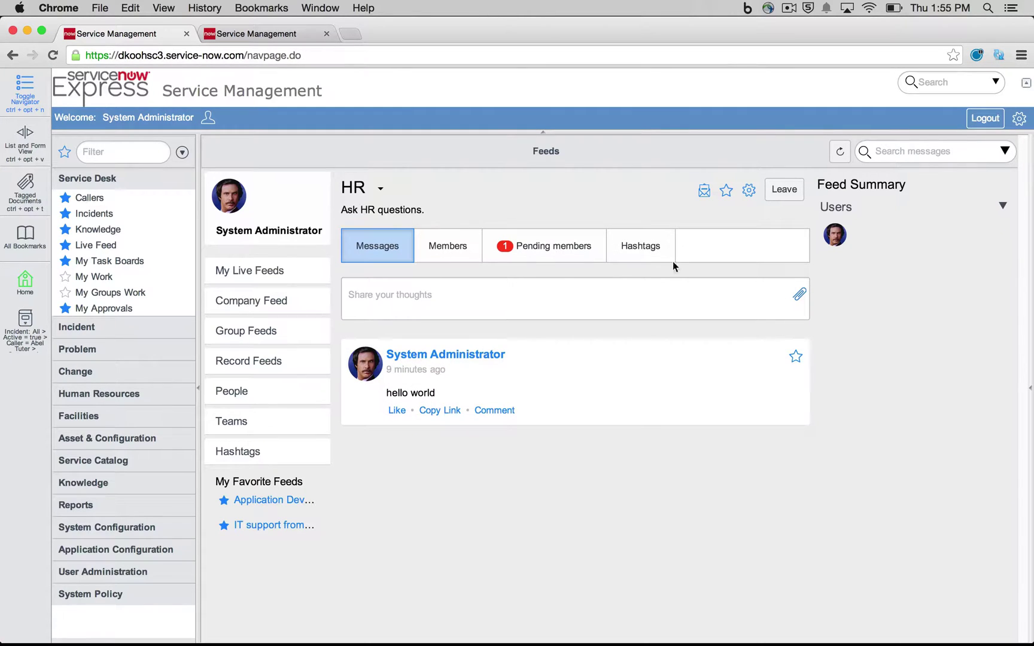
- In the Live Table Notifications tab, create a new blank table notification record
click(275, 35)
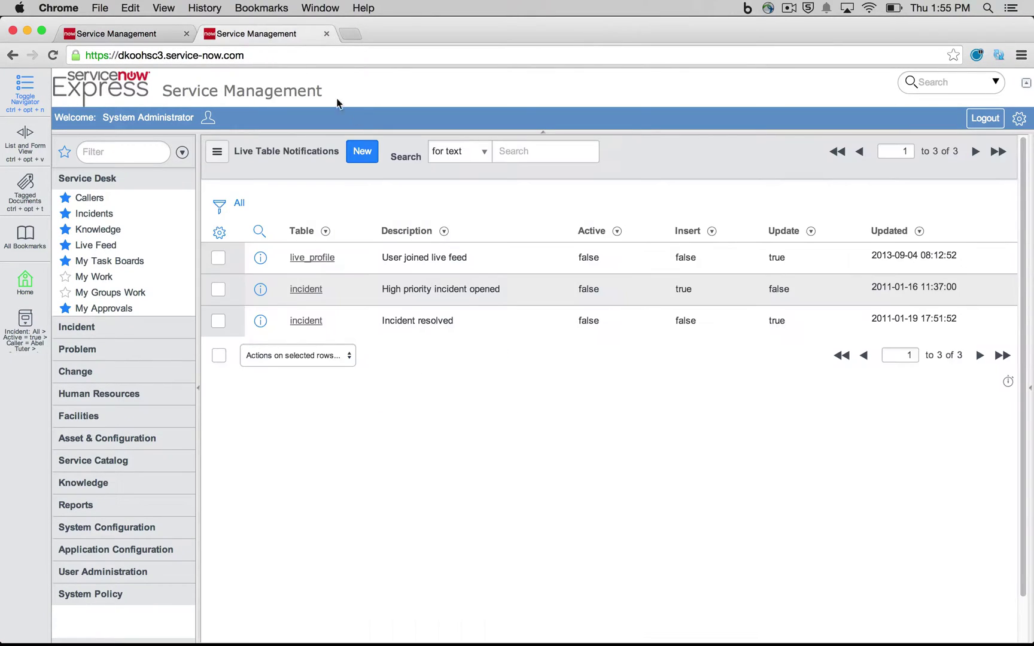
click(364, 153)
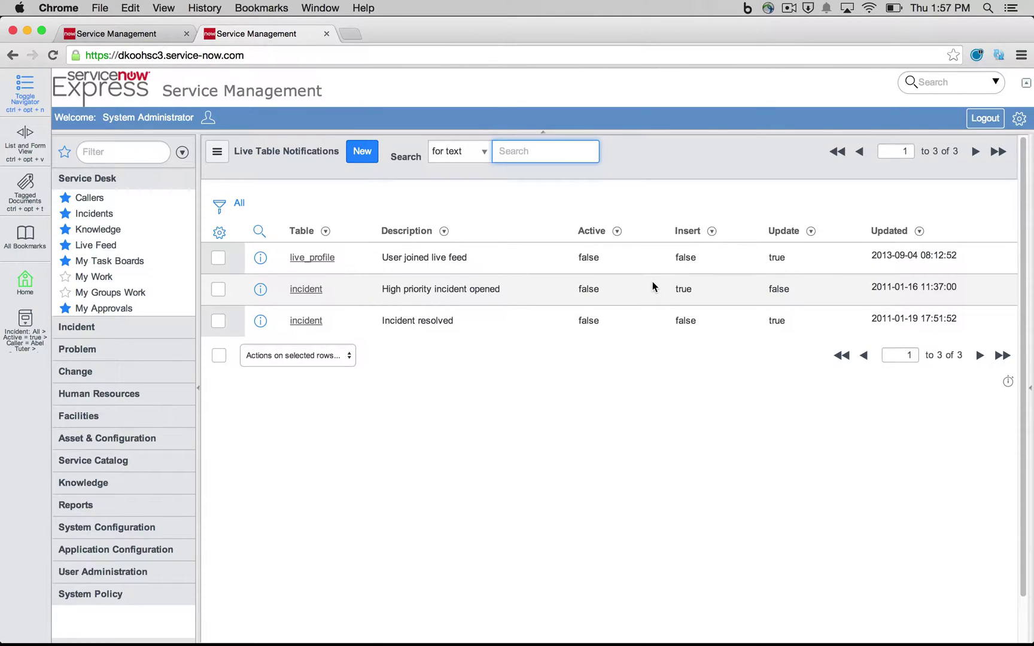
click(471, 427)
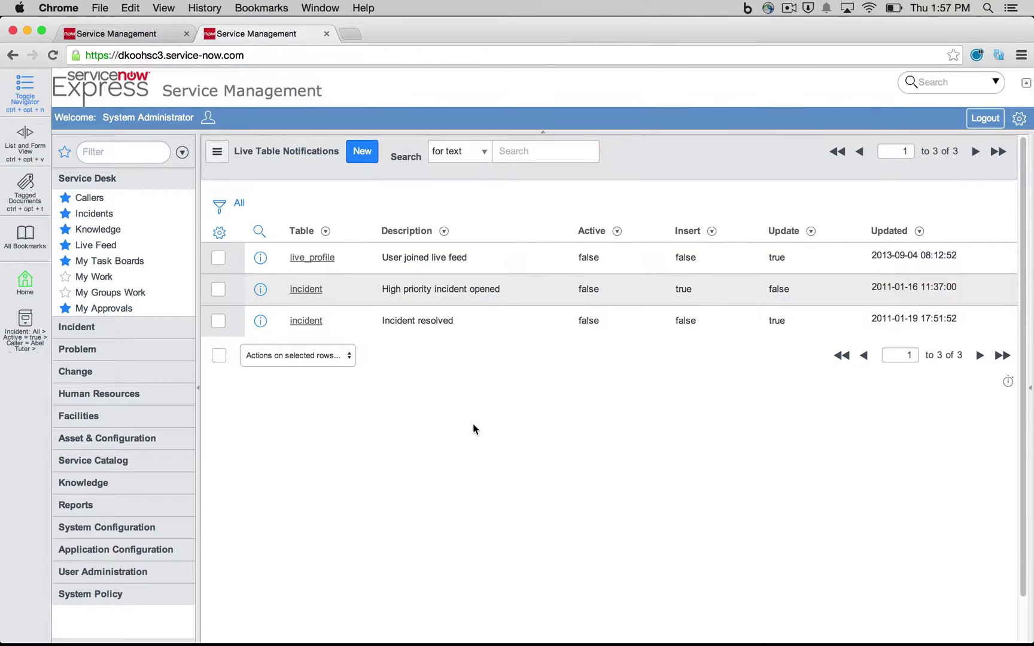
click(372, 155)
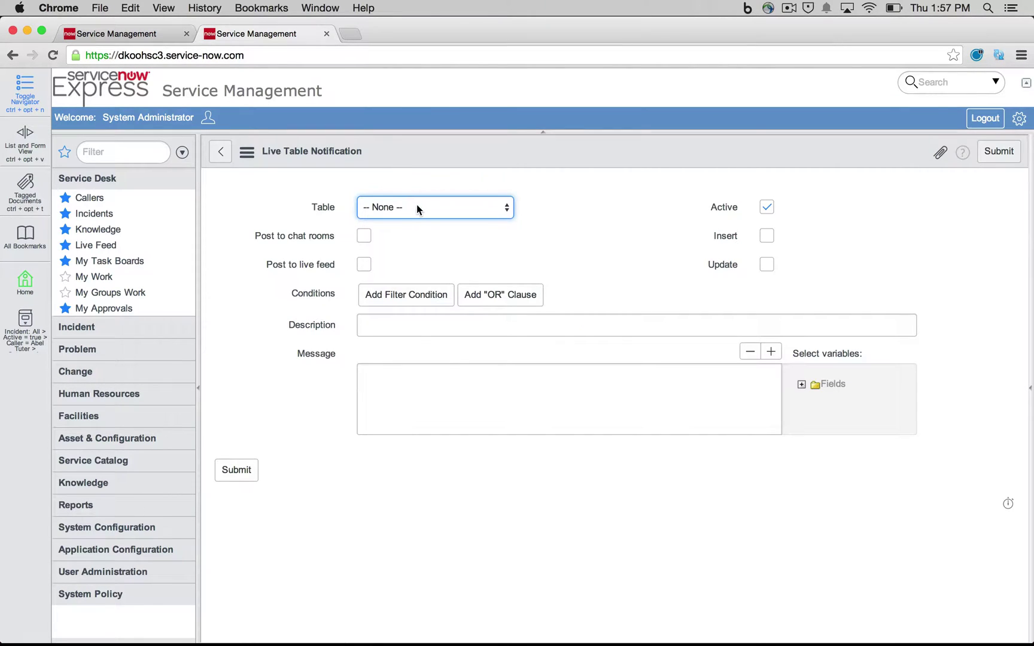
- Set the table to Human Resources, fire on insert, and post to the HR live feed
click(417, 208)
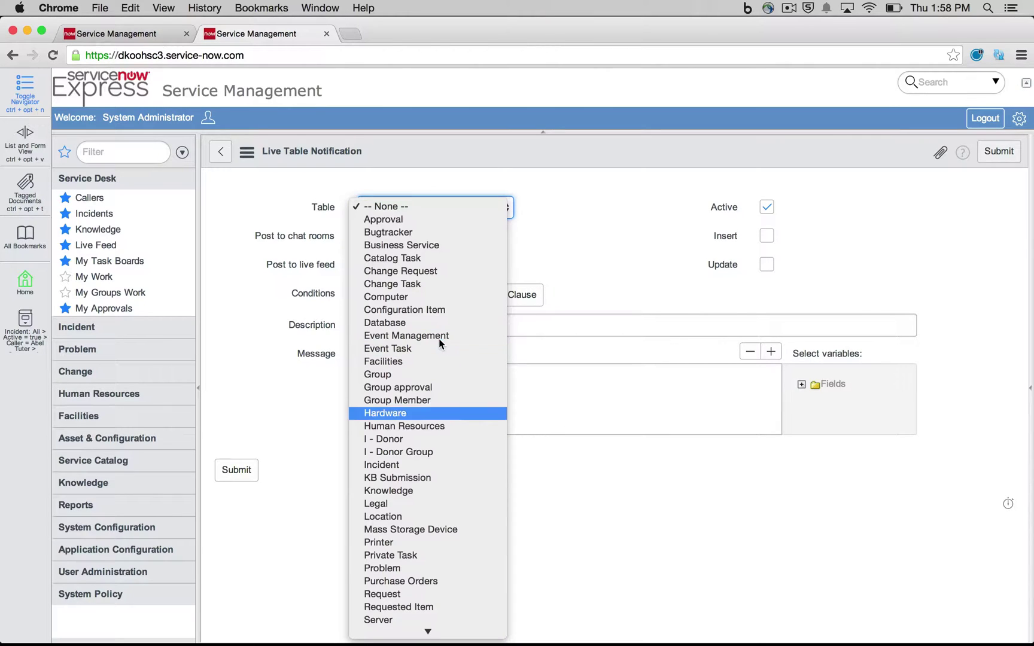
click(430, 425)
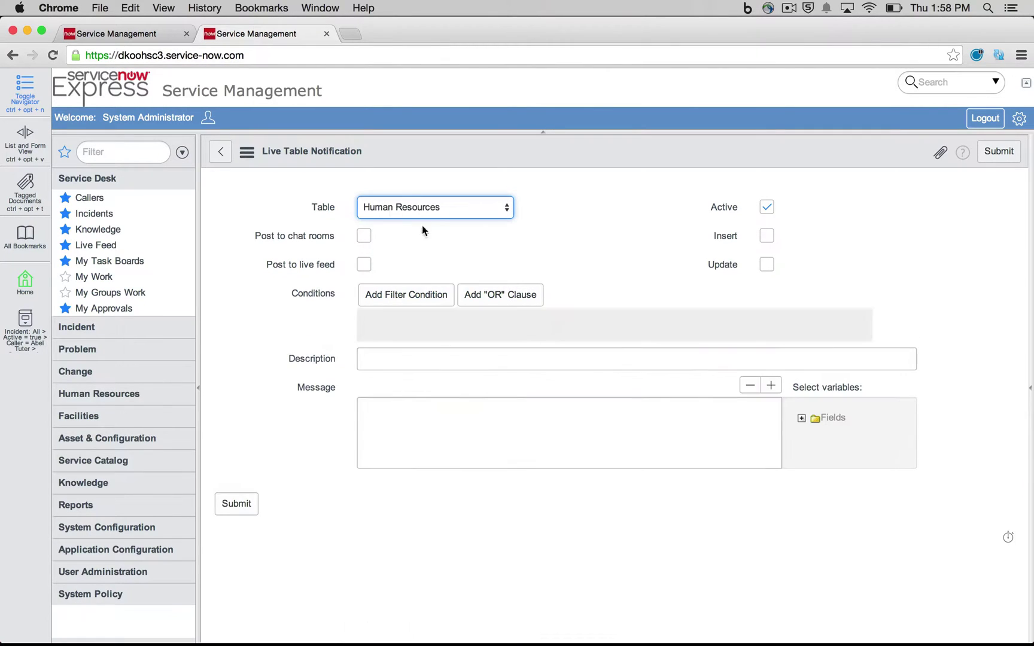
click(584, 257)
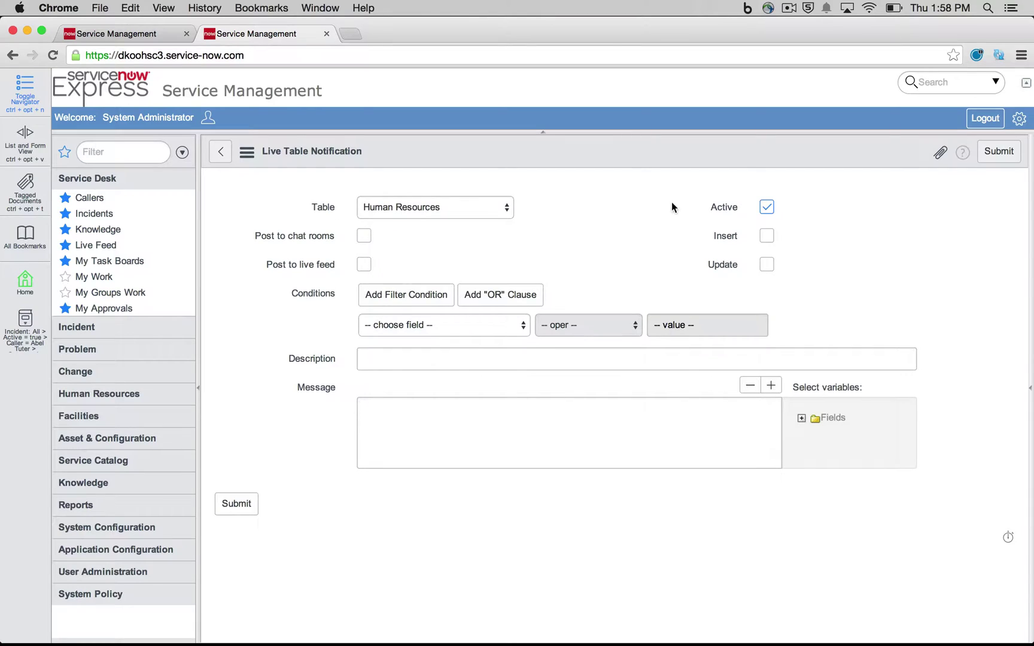
click(766, 236)
click(363, 264)
click(415, 294)
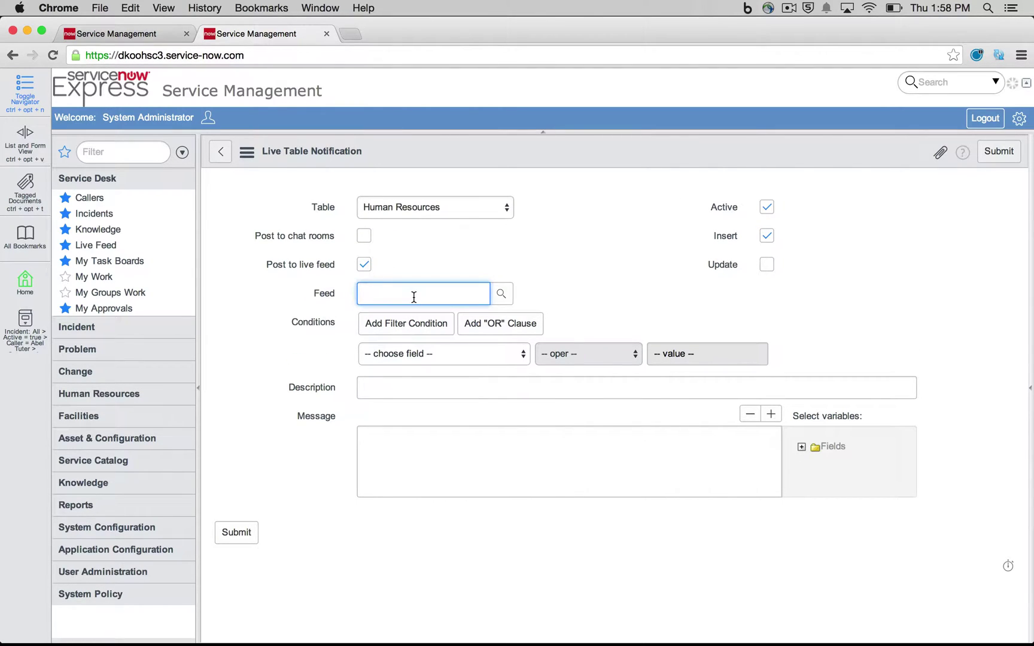
text(H)
click(411, 325)
mouse_move(524, 306)
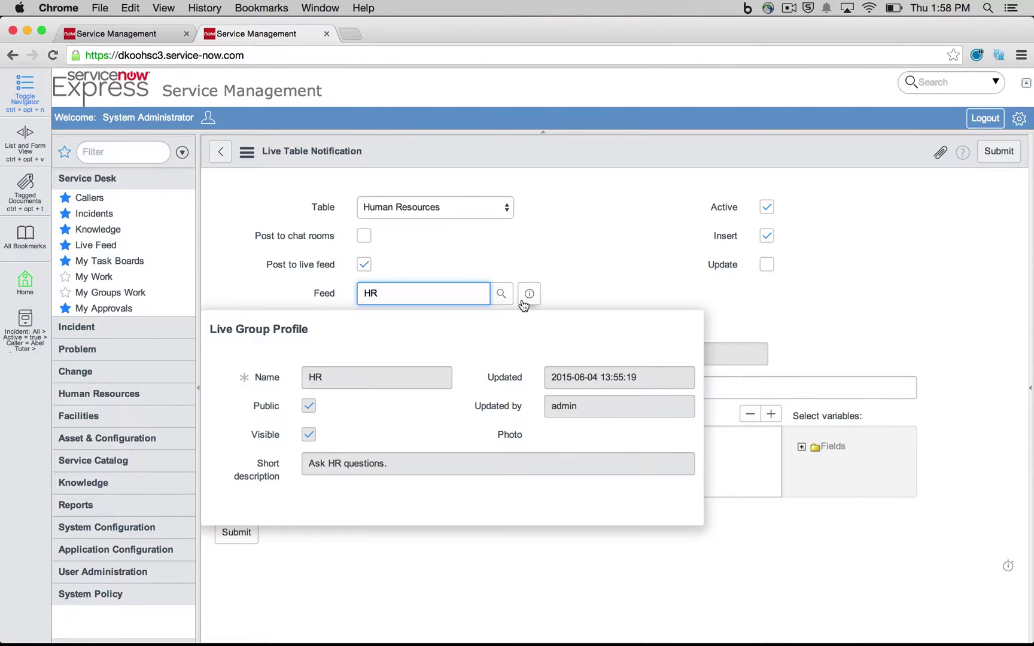
click(572, 279)
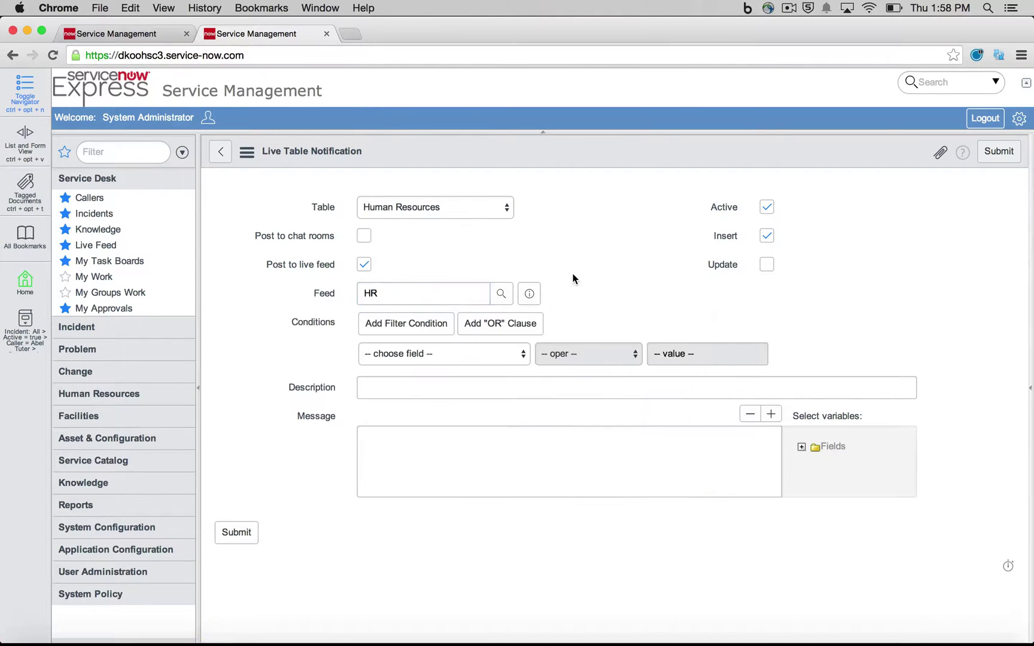
- Add the condition Priority is 1 - Critical
click(414, 357)
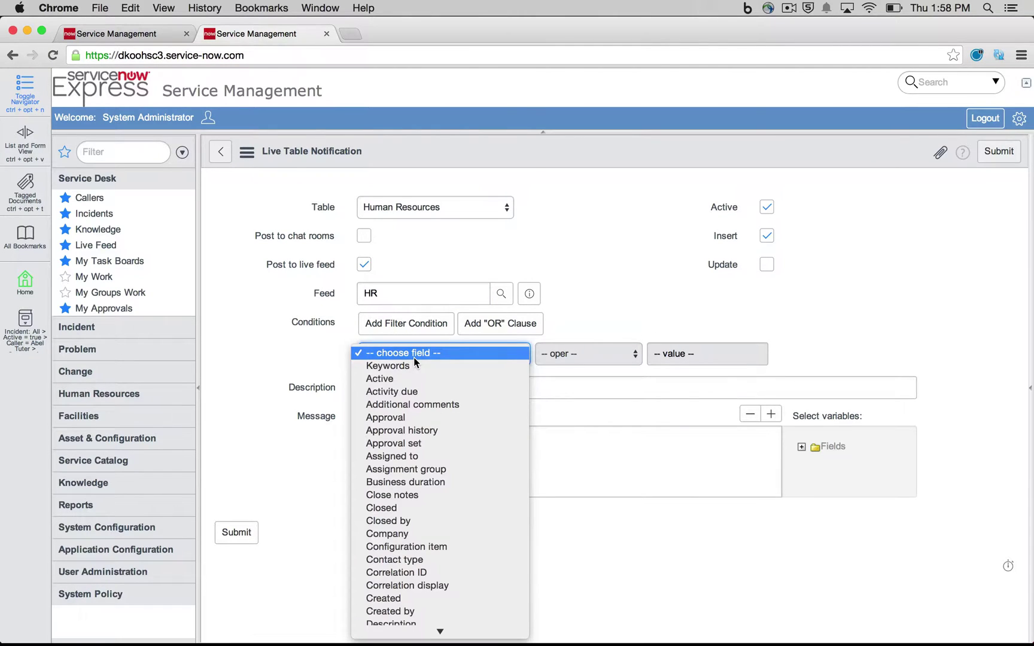
scroll(413, 357, down, 3)
click(407, 619)
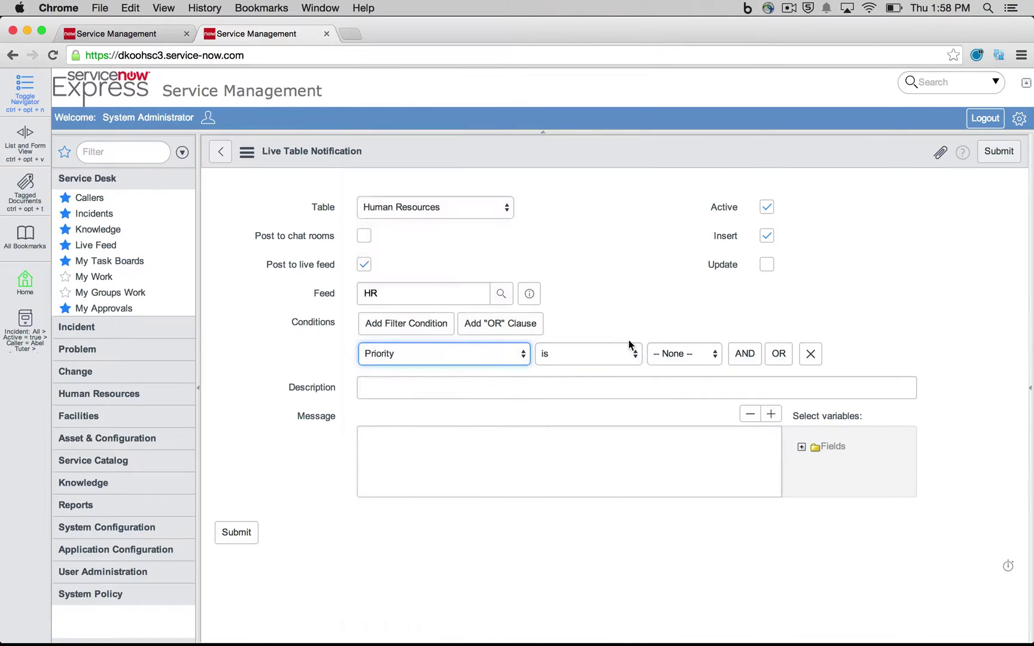
click(658, 354)
click(669, 365)
- Begin the notification message with 'High Priority Alert:' and enlarge the message box
click(547, 380)
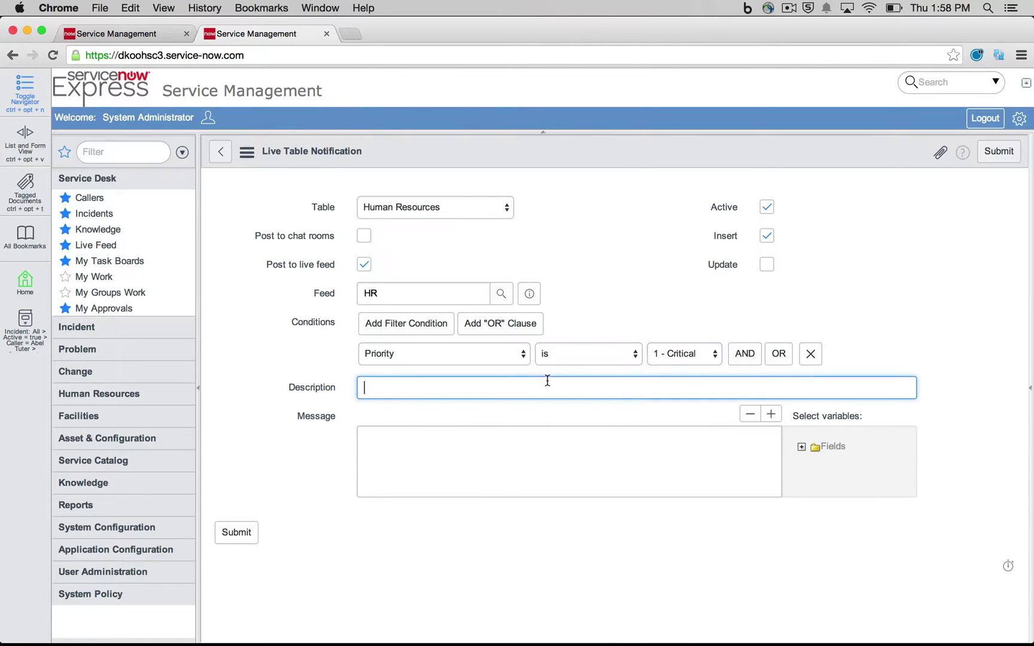
text(High Priority Alert:)
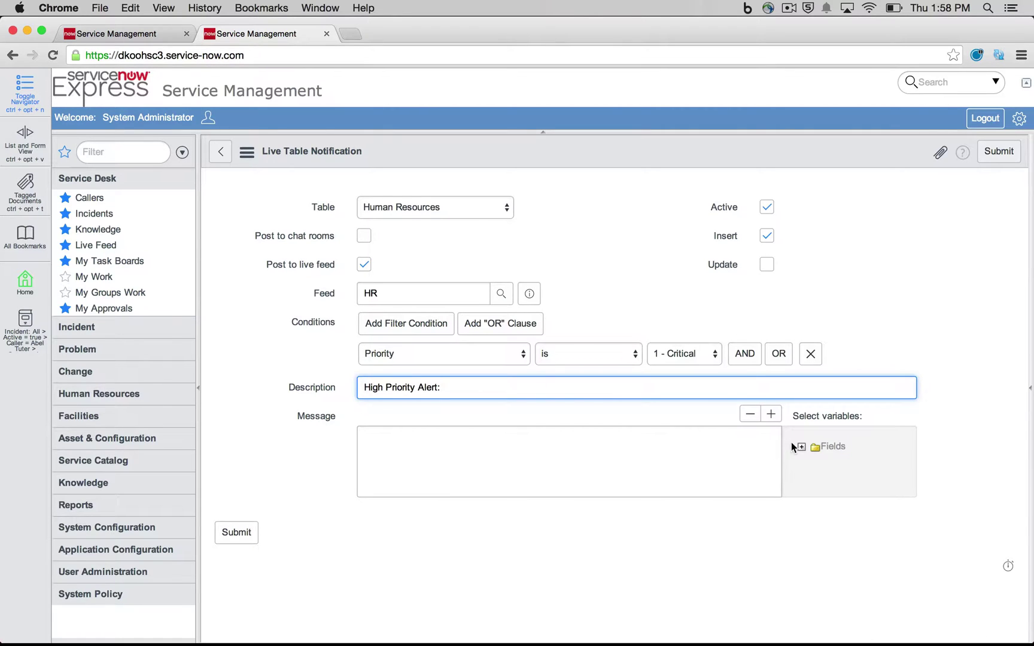
click(800, 447)
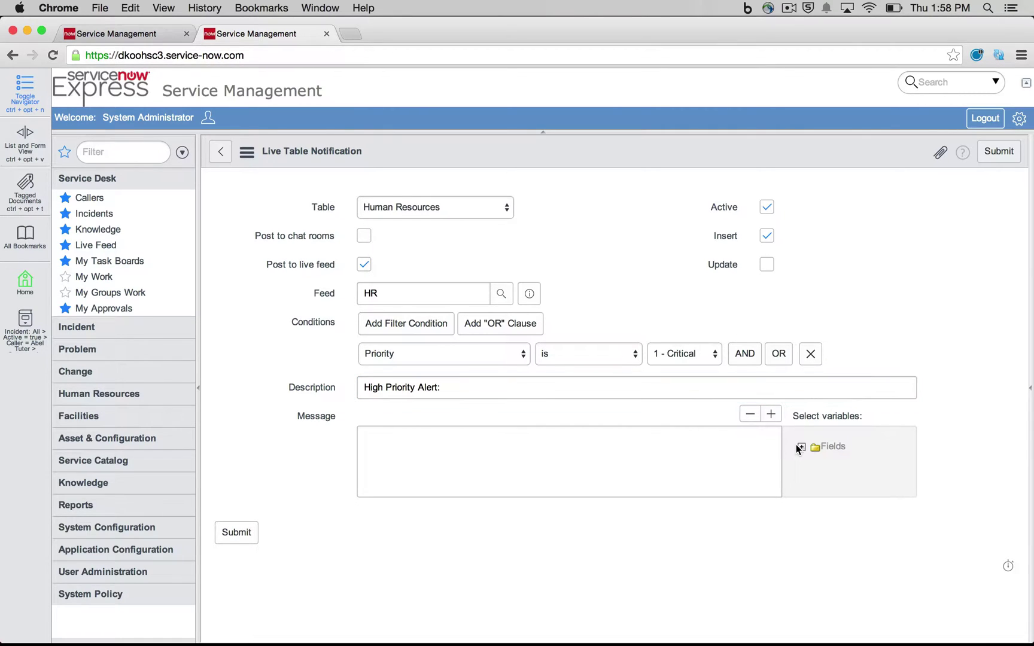
scroll(825, 457, down, 5)
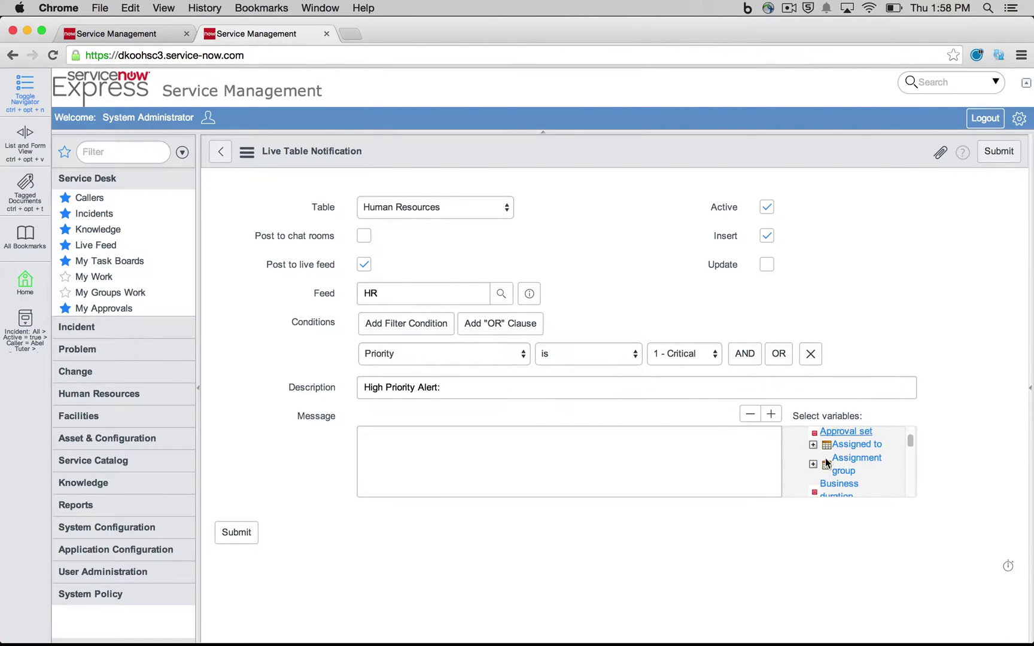
scroll(842, 469, down, 5)
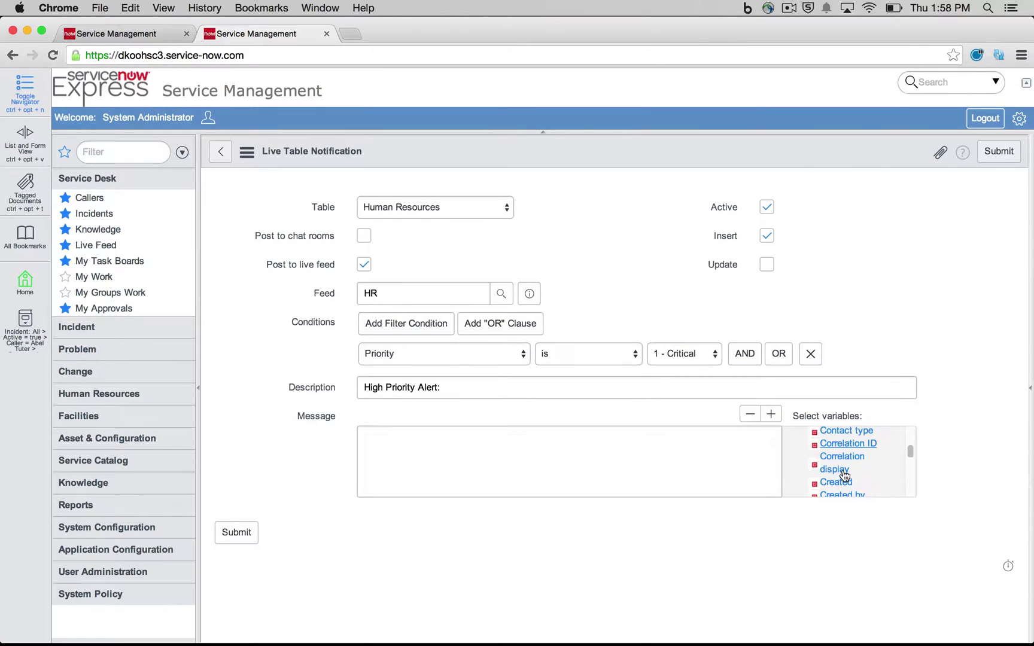
click(772, 413)
scroll(869, 493, down, 10)
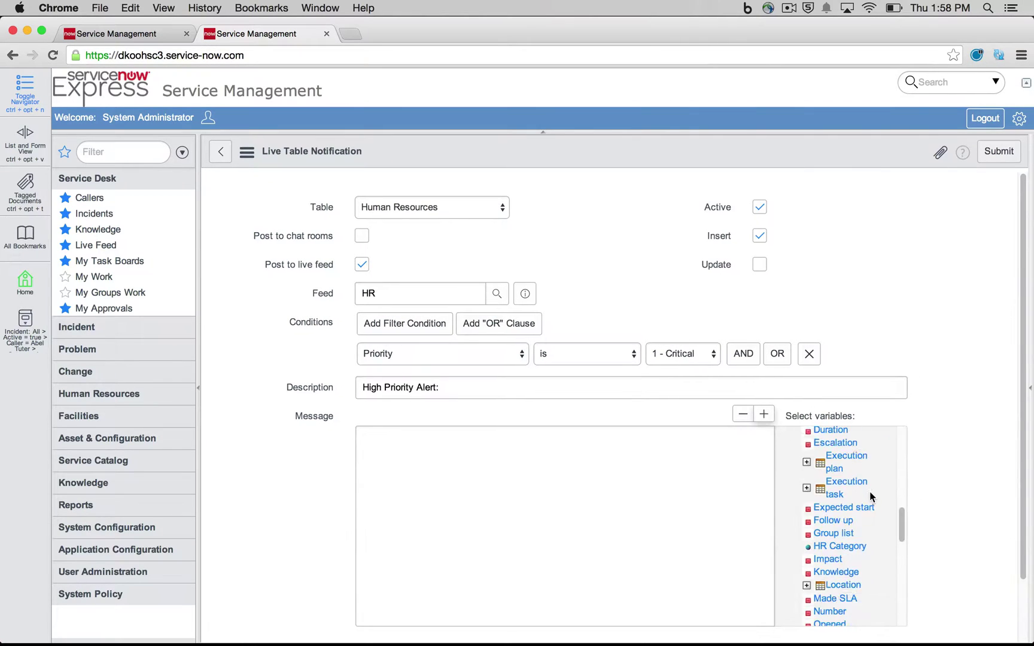
scroll(869, 496, down, 2)
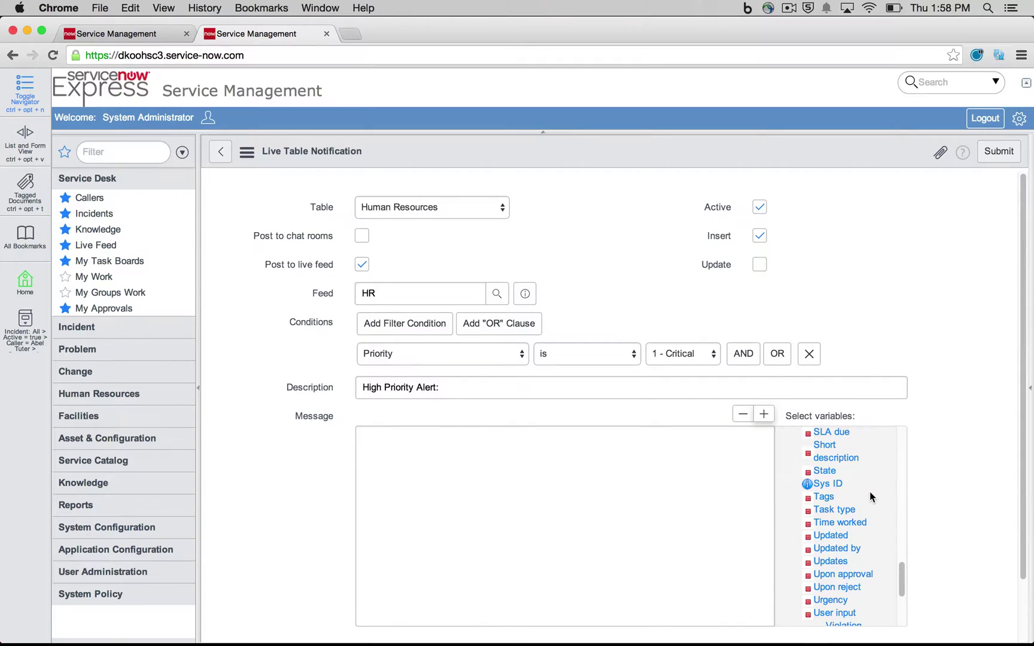
- Insert the record number and short description variables after 'High Priority Alert:'
click(577, 392)
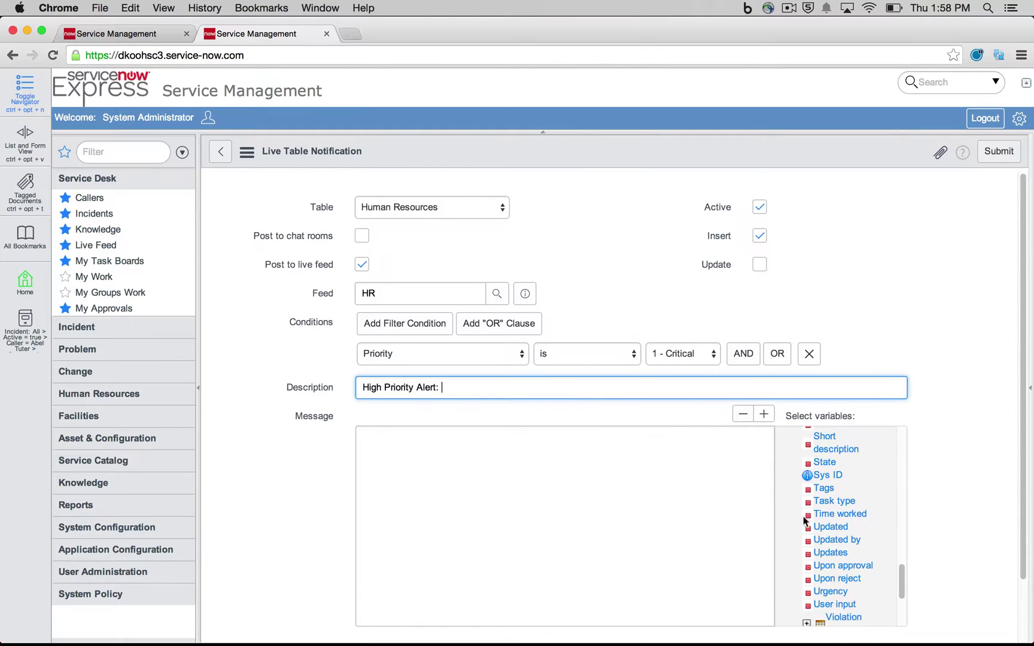
scroll(805, 521, down, 10)
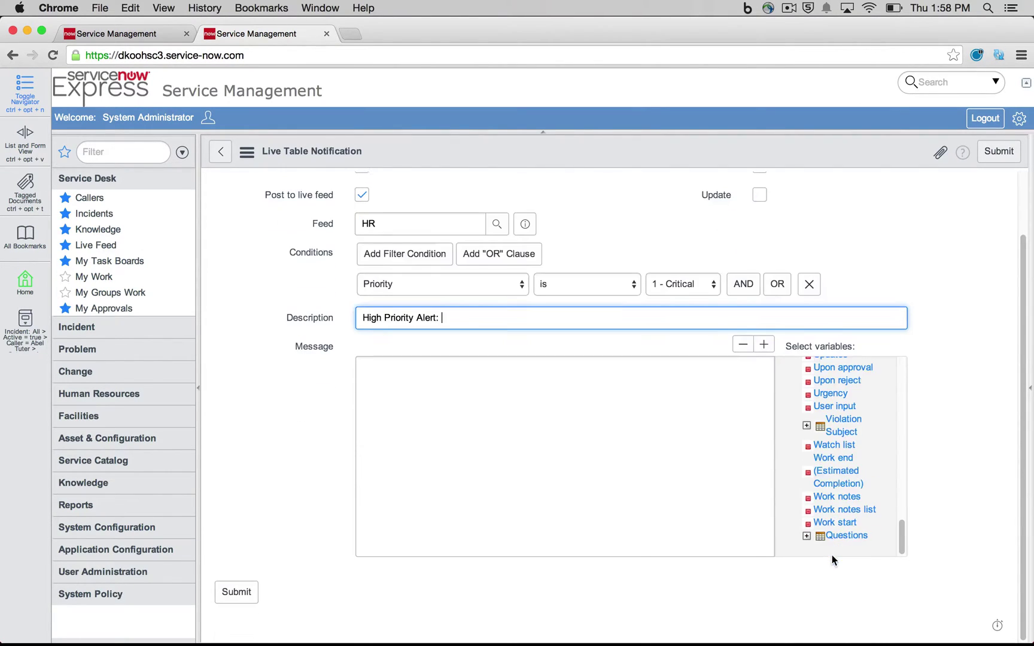
scroll(834, 508, up, 10)
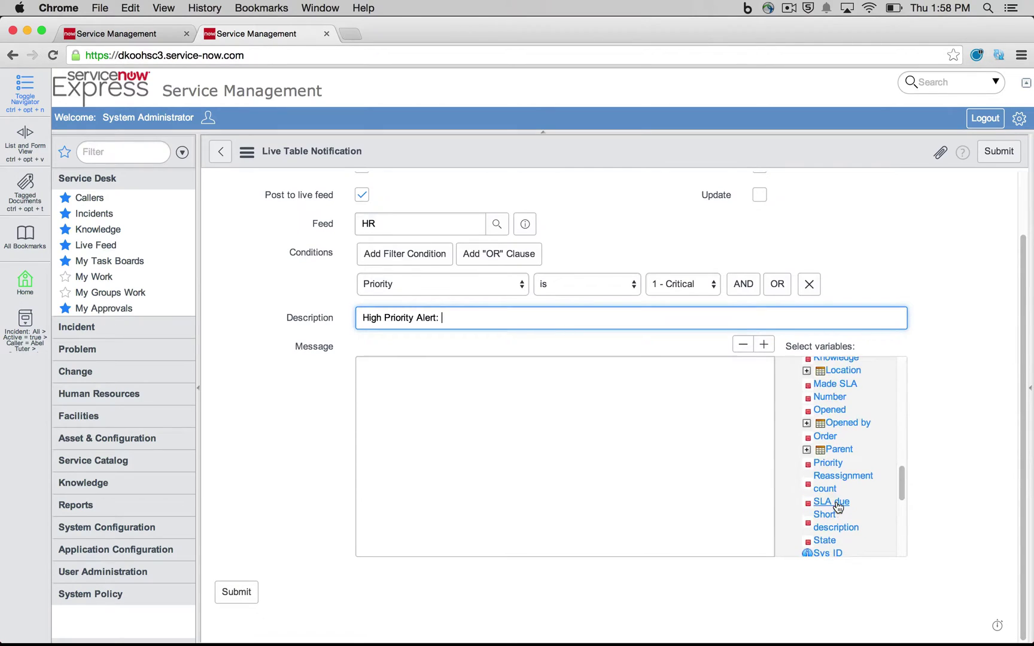
click(829, 409)
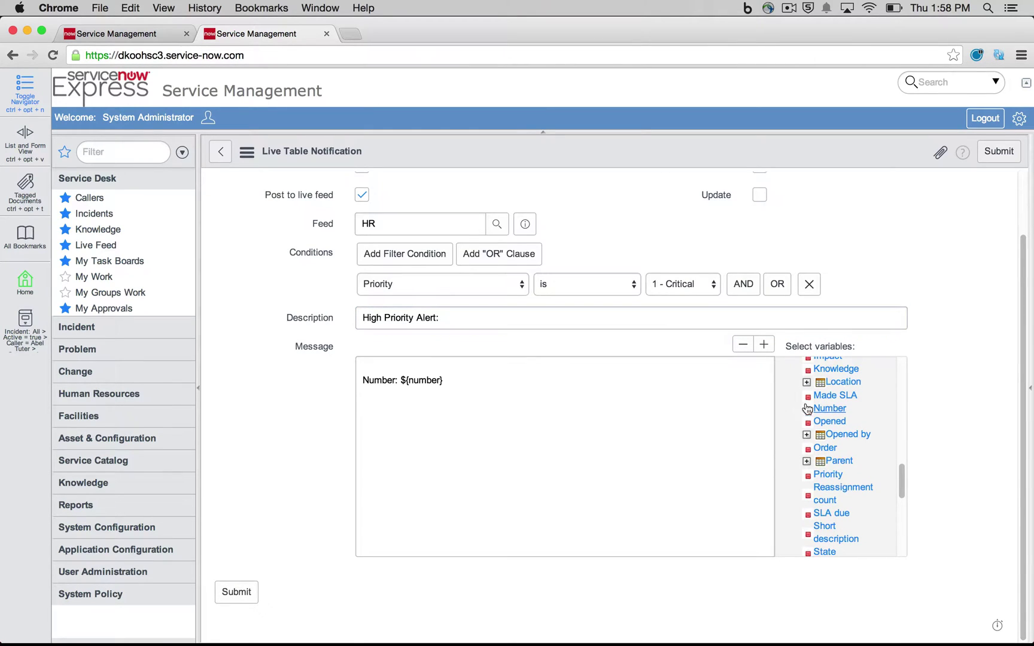
drag(443, 381, 402, 384)
key(cmd+c)
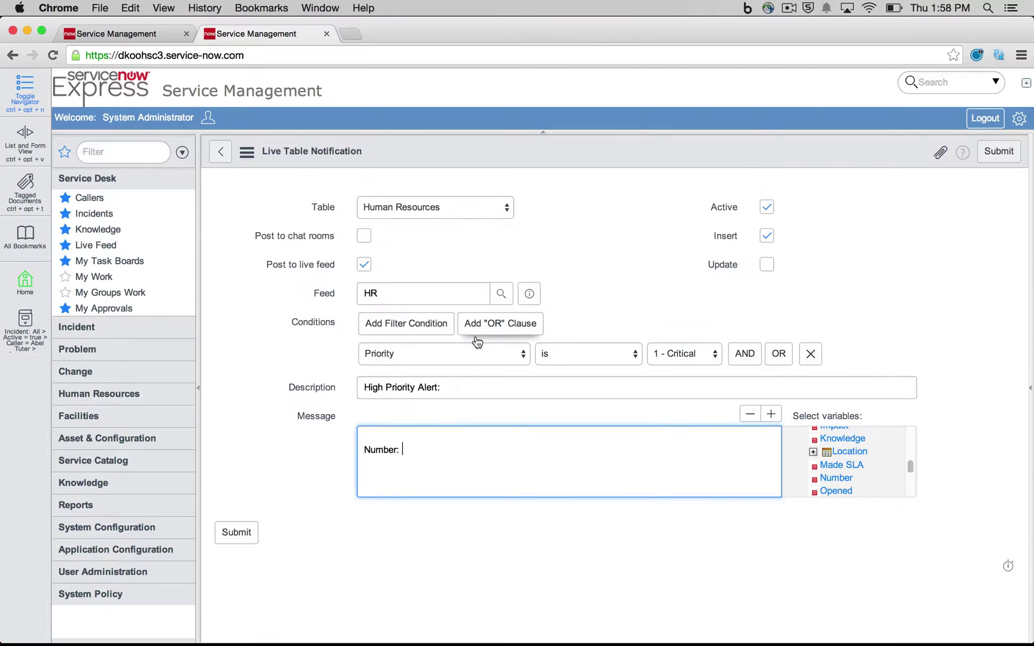
click(445, 387)
key(cmd+v)
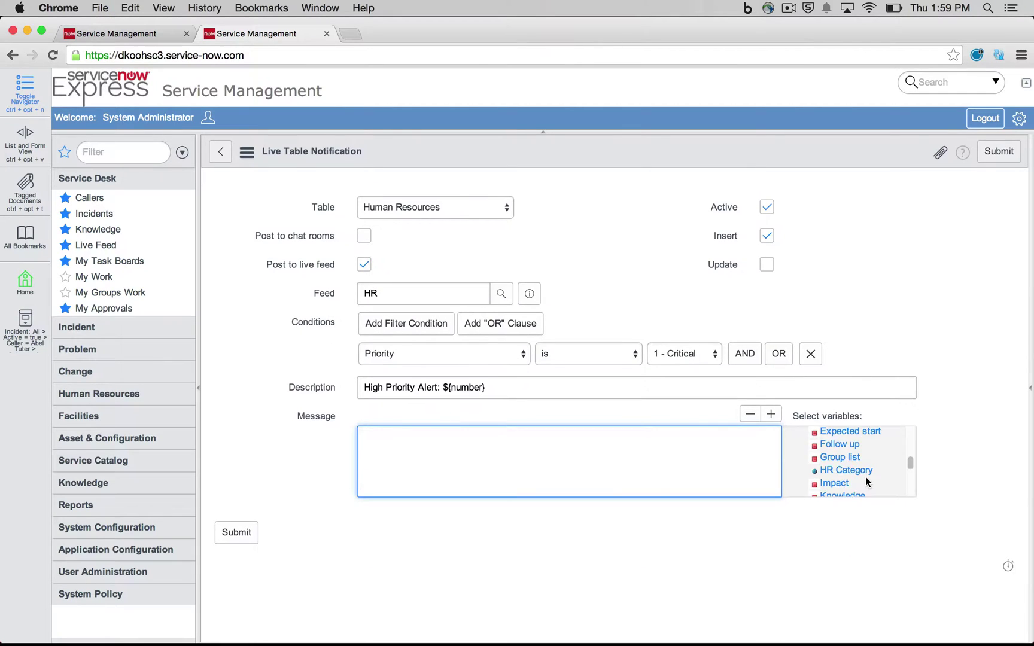
scroll(867, 482, down, 3)
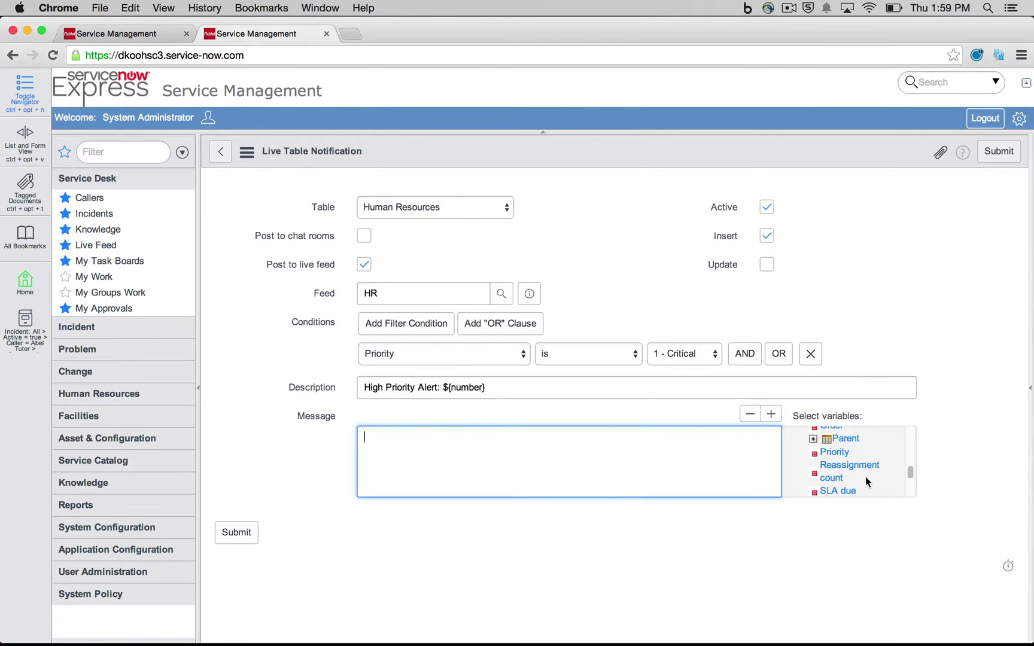
scroll(866, 482, down, 2)
click(866, 484)
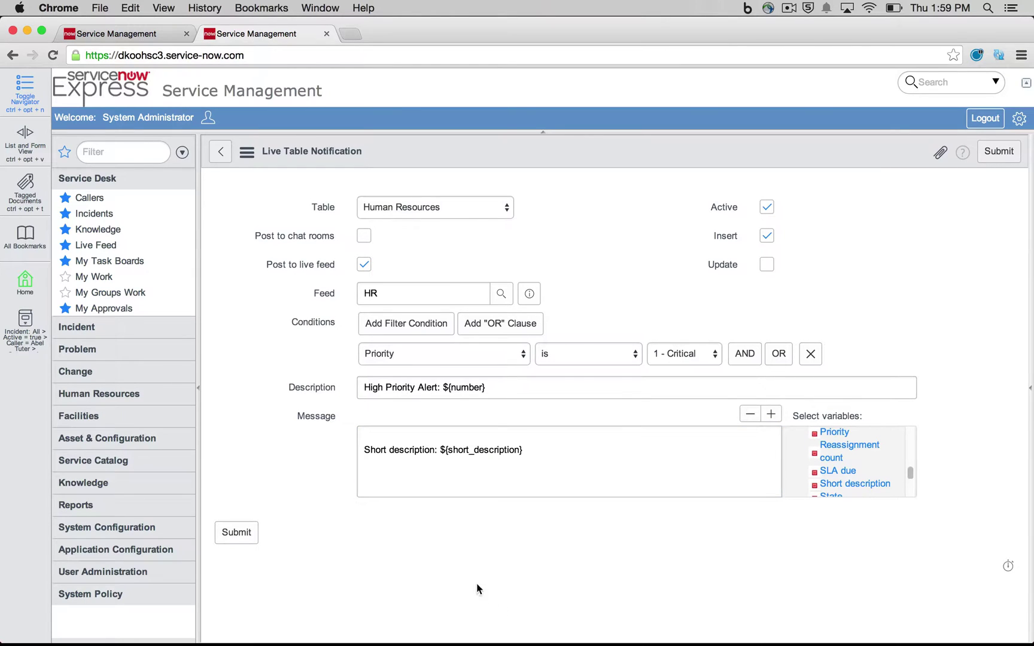
- Submit the HR notification, open the Live Feed, and filter the navigator for 'hu'
click(244, 533)
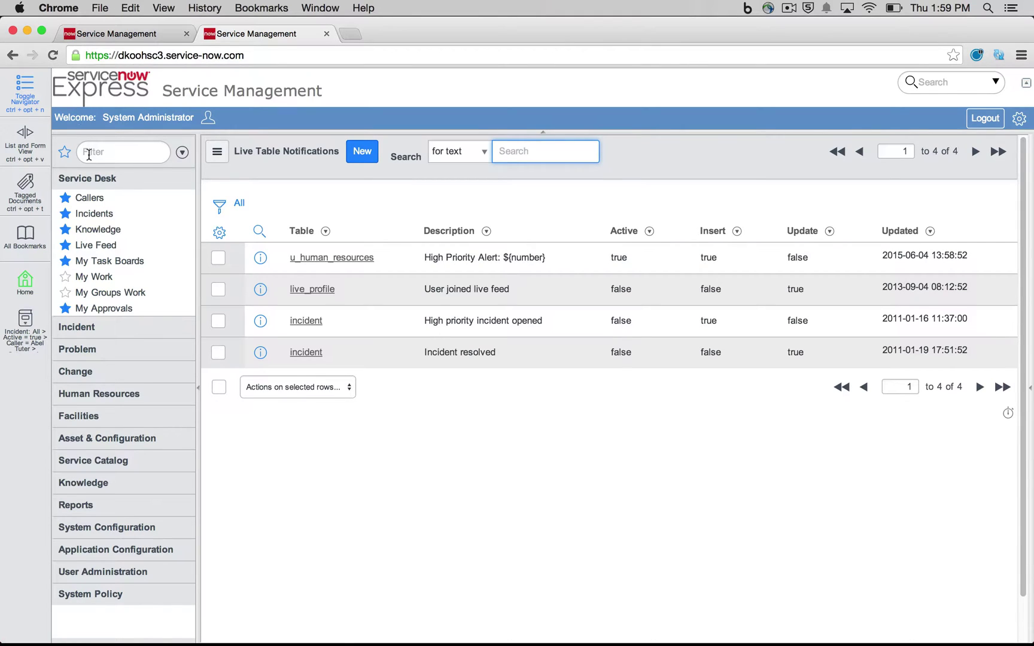
click(93, 246)
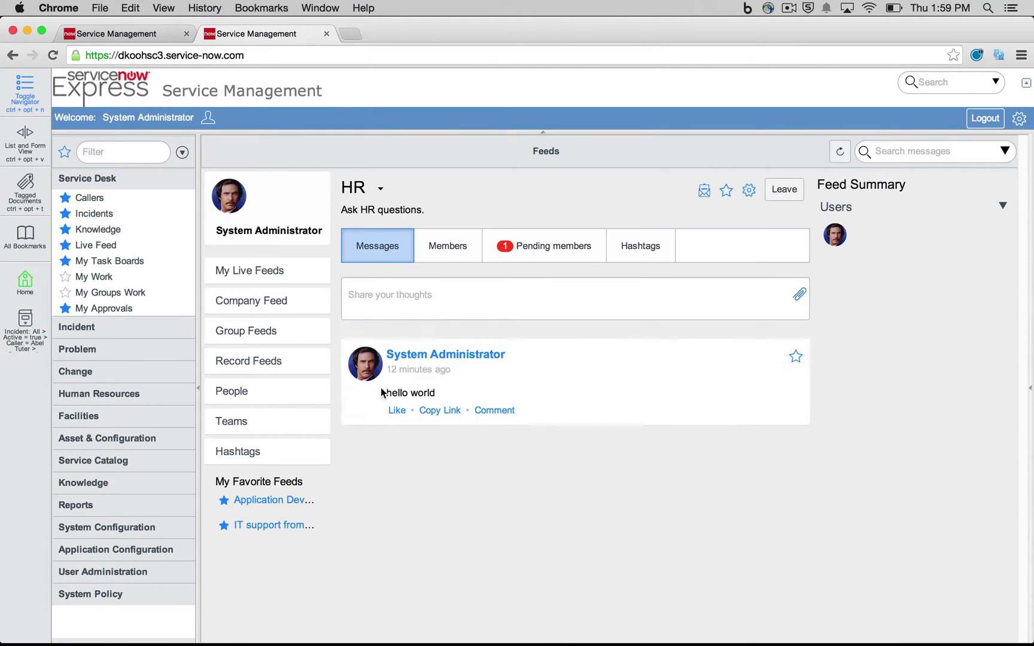
click(119, 150)
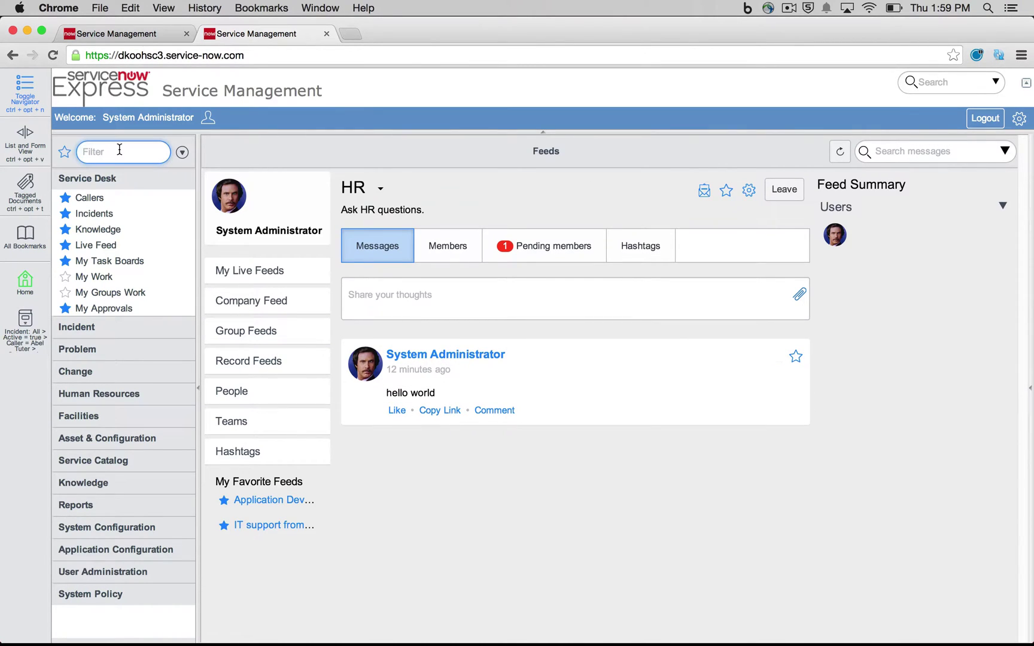
text(human)
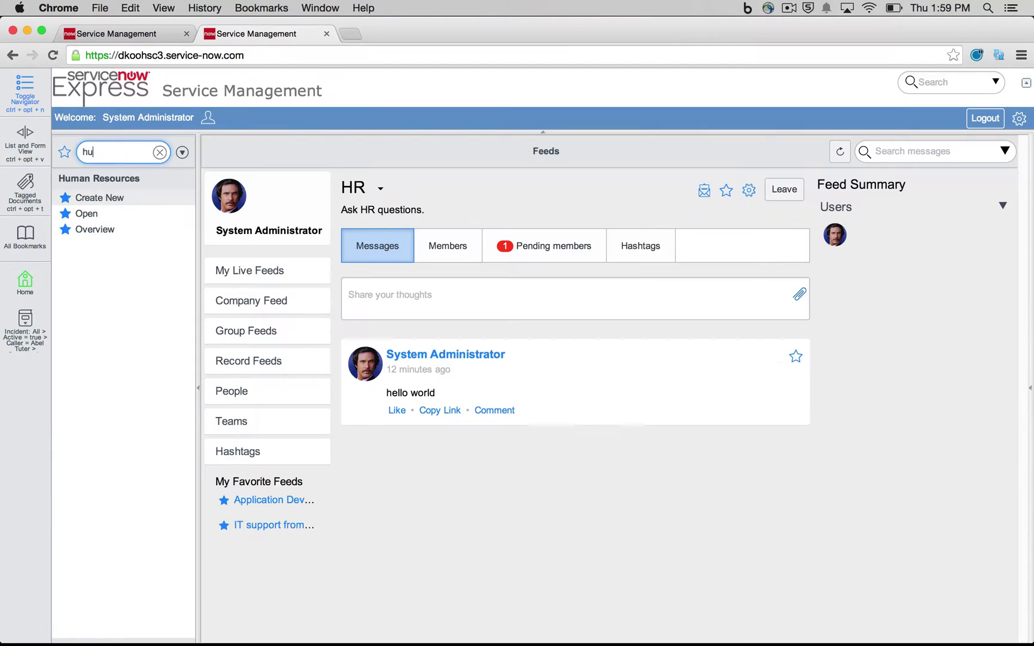
- Create and submit an HR ticket 'test payroll issue' with priority 1 - Critical
click(99, 199)
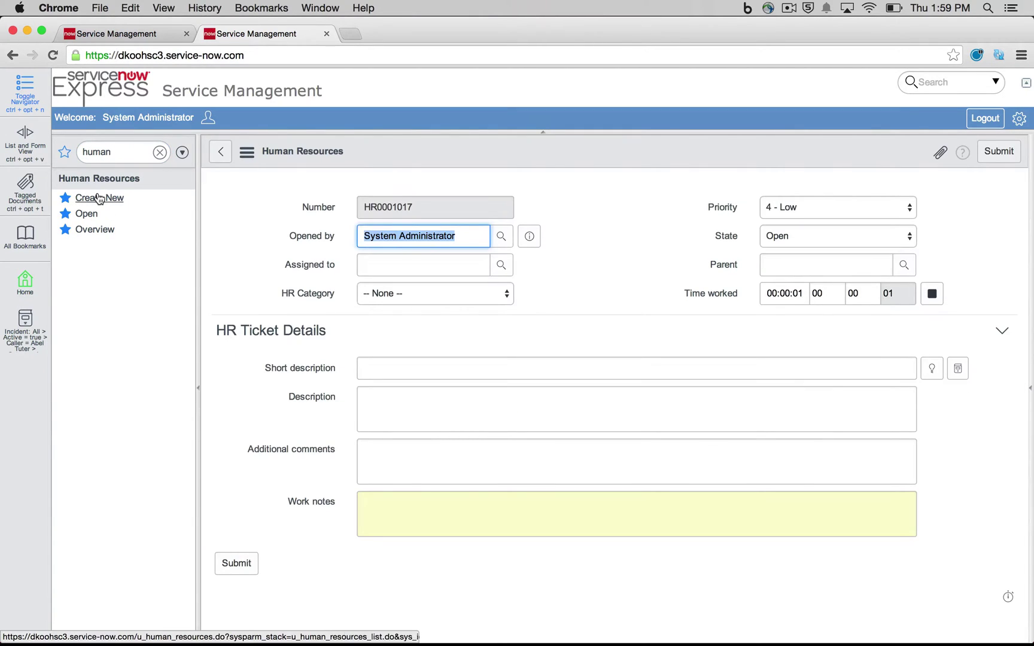
click(610, 229)
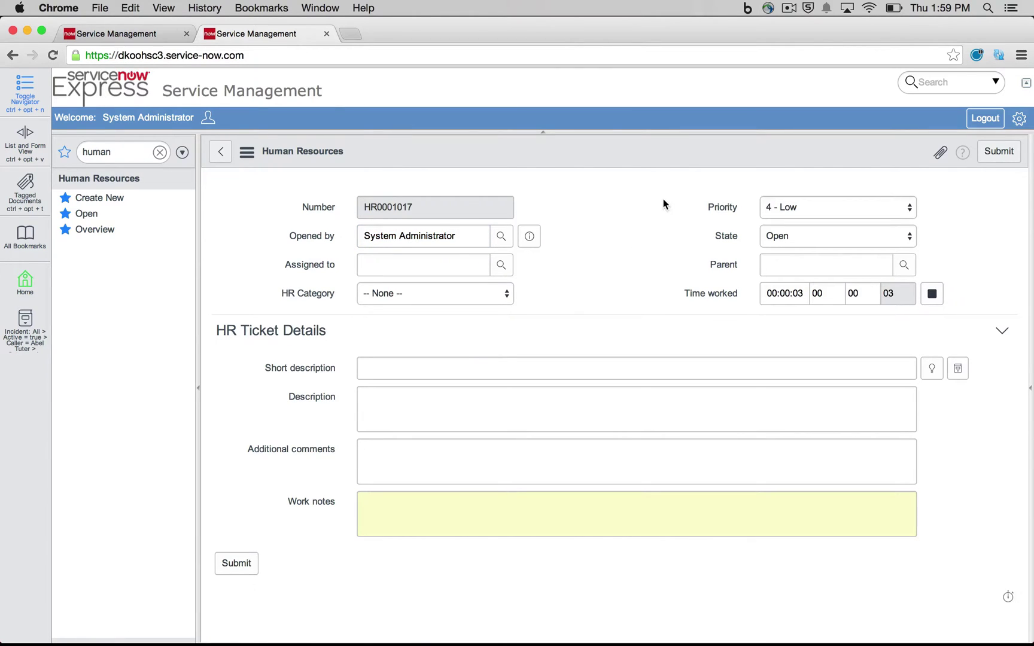
click(446, 363)
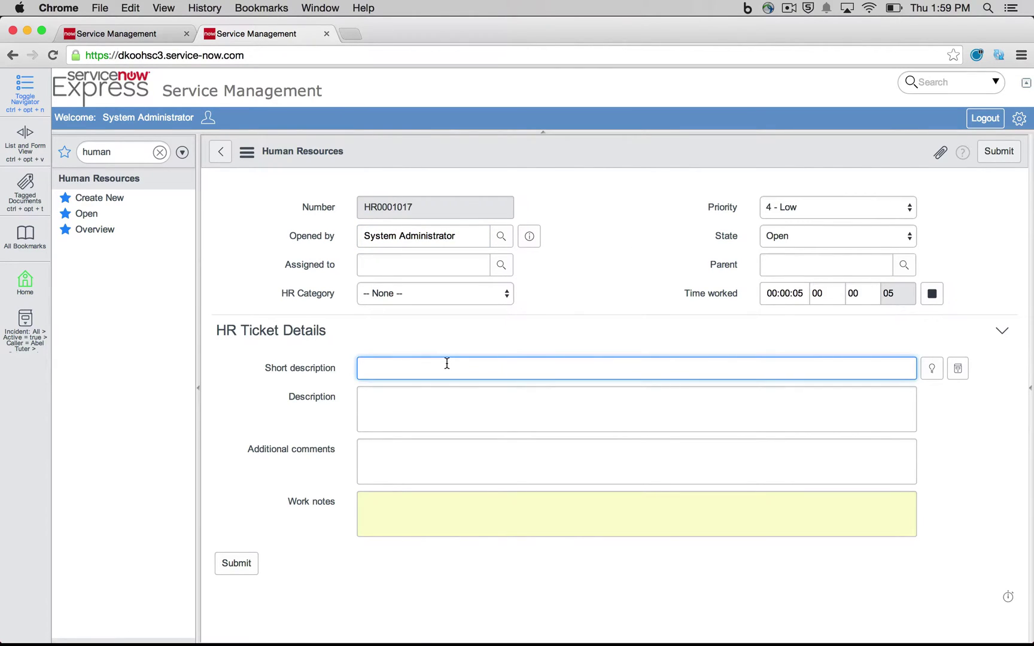
text(test)
key(BackSpace)
text(payroll issue)
click(838, 207)
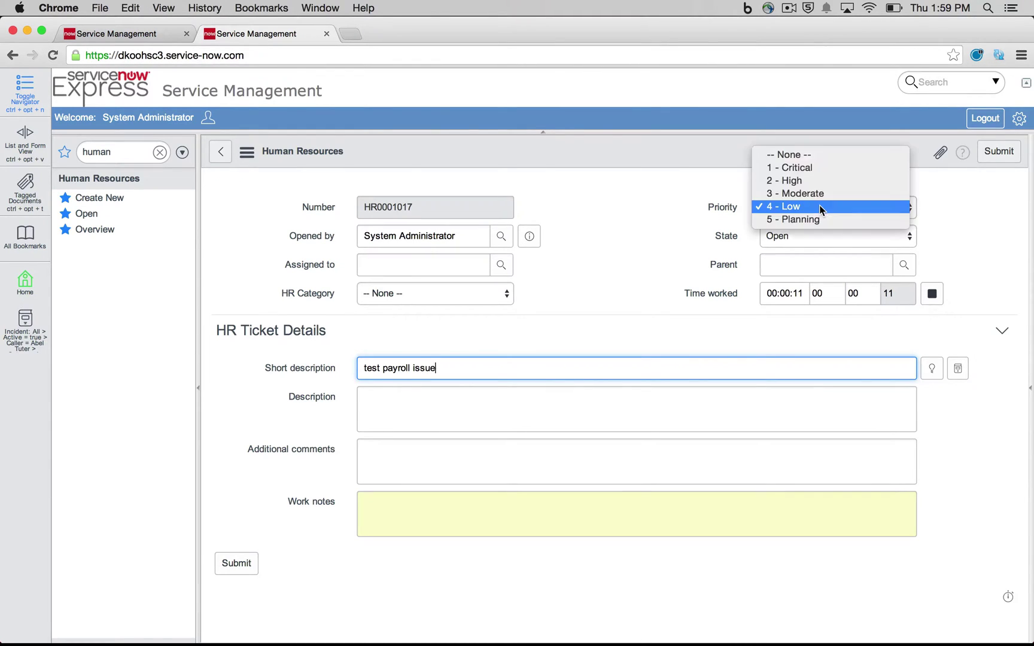
click(772, 170)
right_click(588, 152)
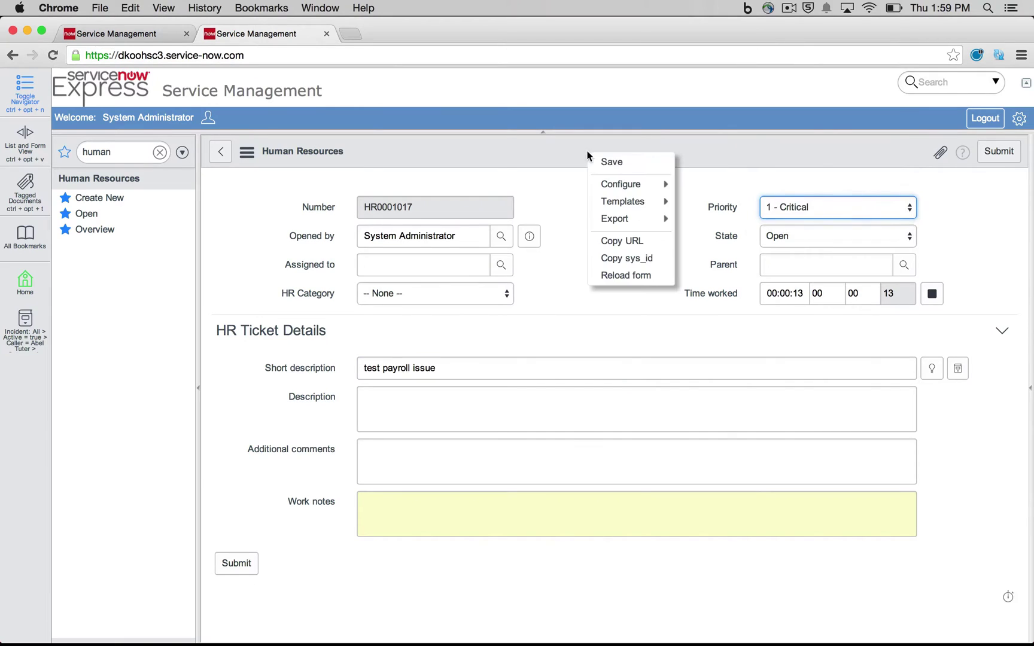
click(992, 153)
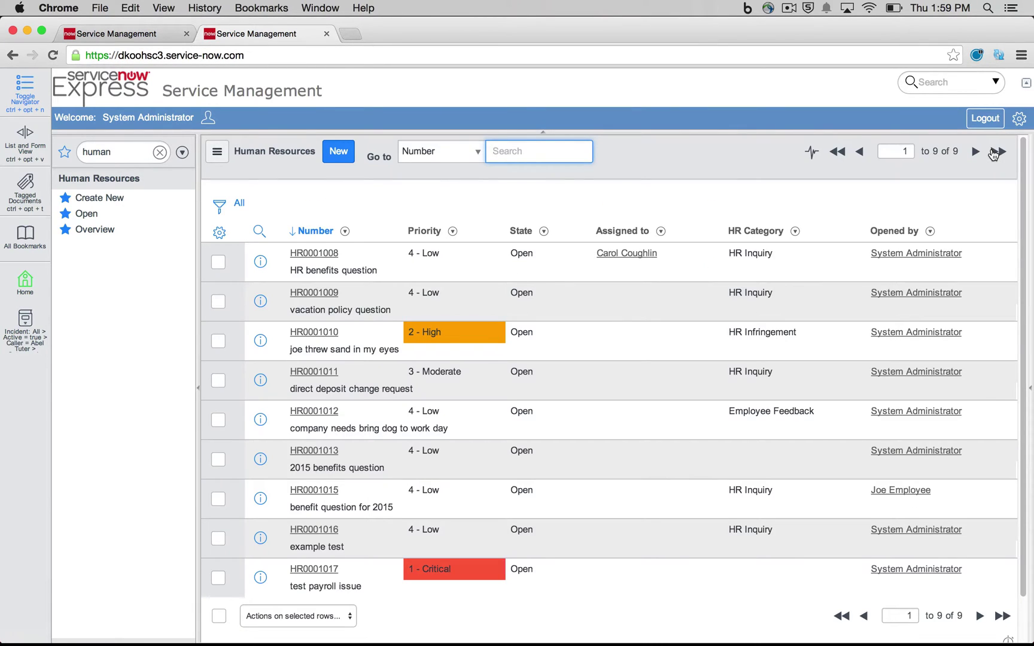
- Filter the navigator for 'live', open Live Feed, and check the test payroll issue post
double_click(110, 160)
text(live)
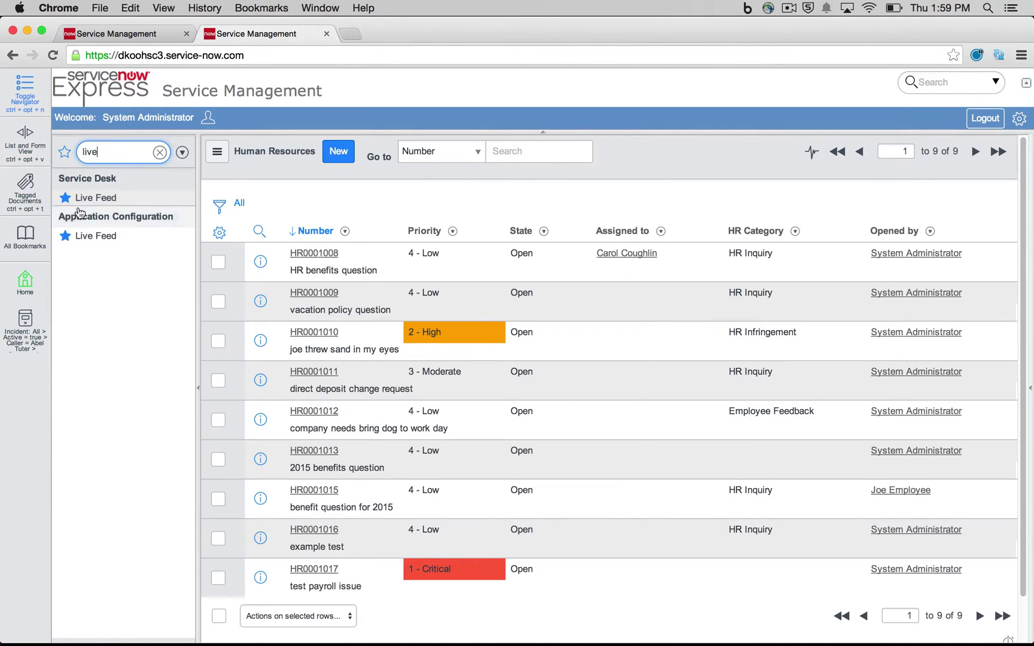
click(100, 198)
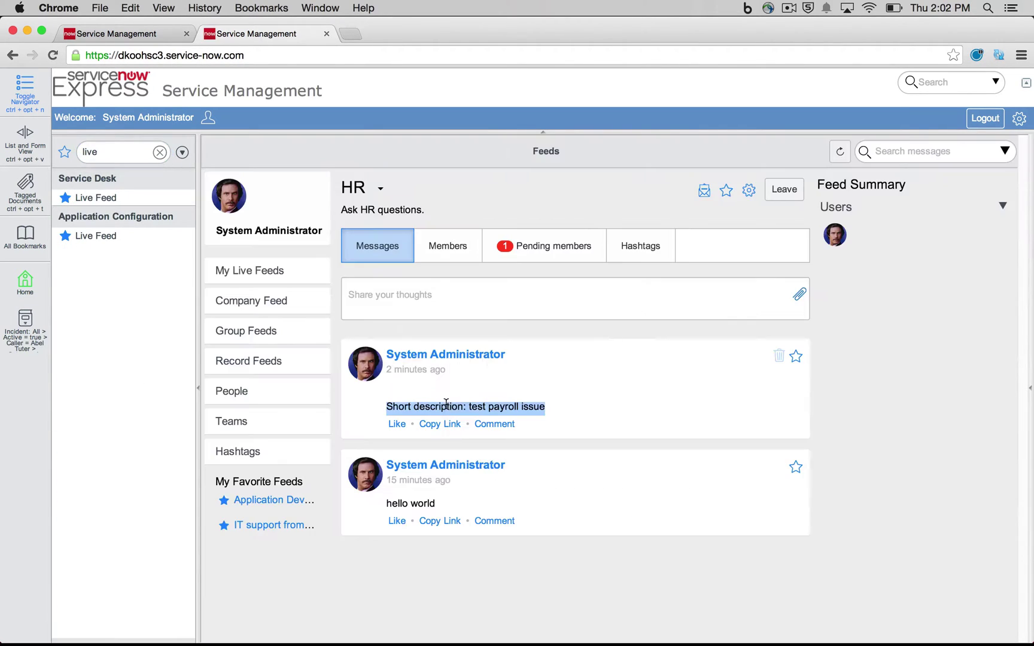
click(445, 407)
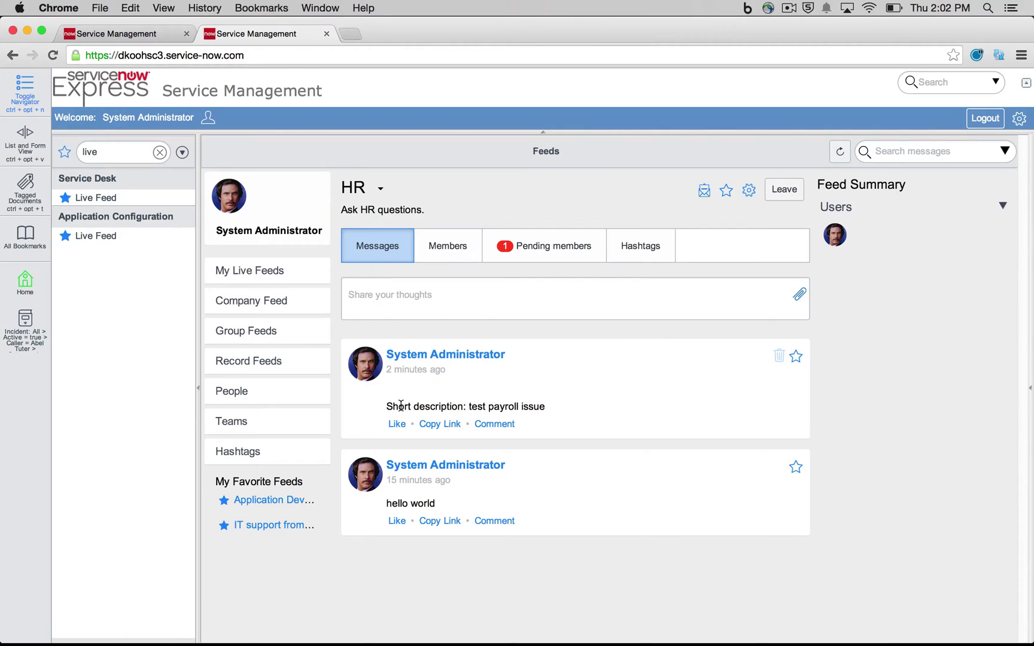
drag(400, 407, 534, 408)
click(536, 407)
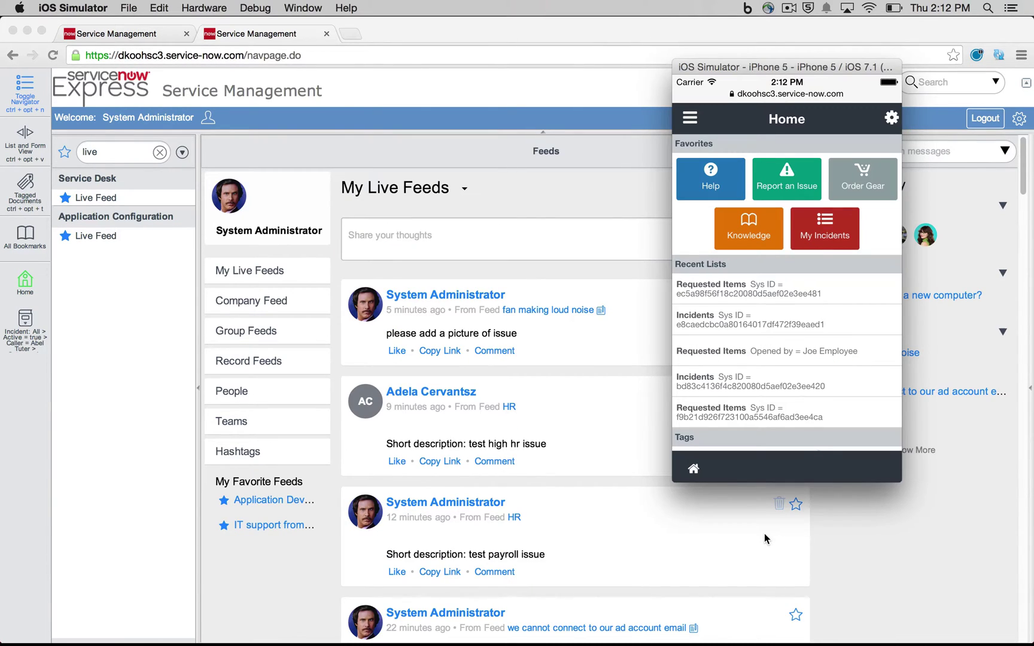
- Open the Live Feed from the mobile site's menu and go to the Group Feeds list
click(691, 118)
drag(735, 184, 742, 280)
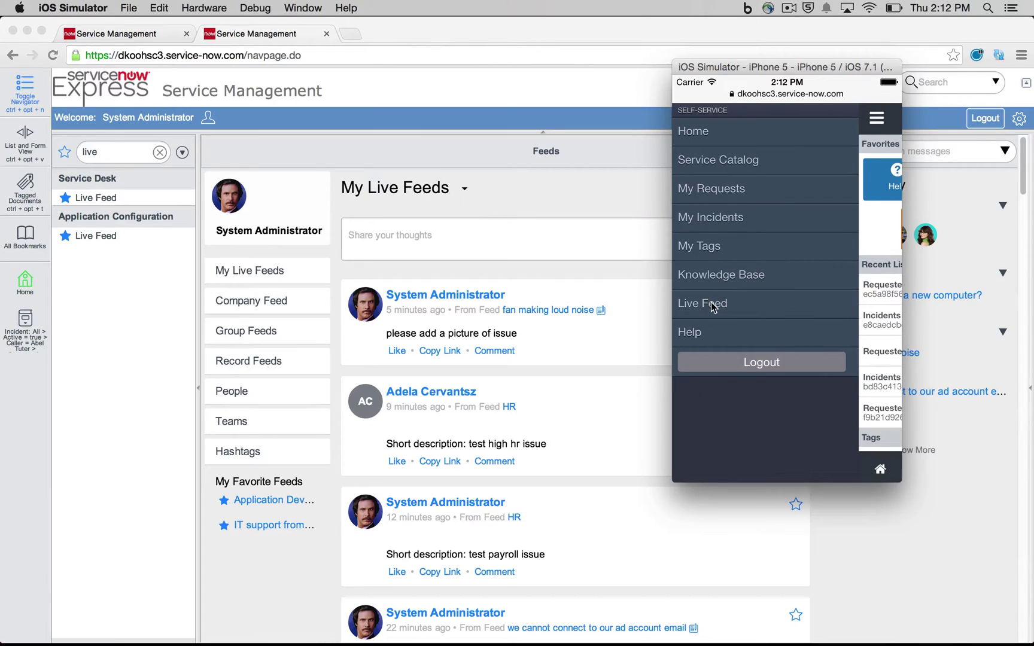
click(712, 305)
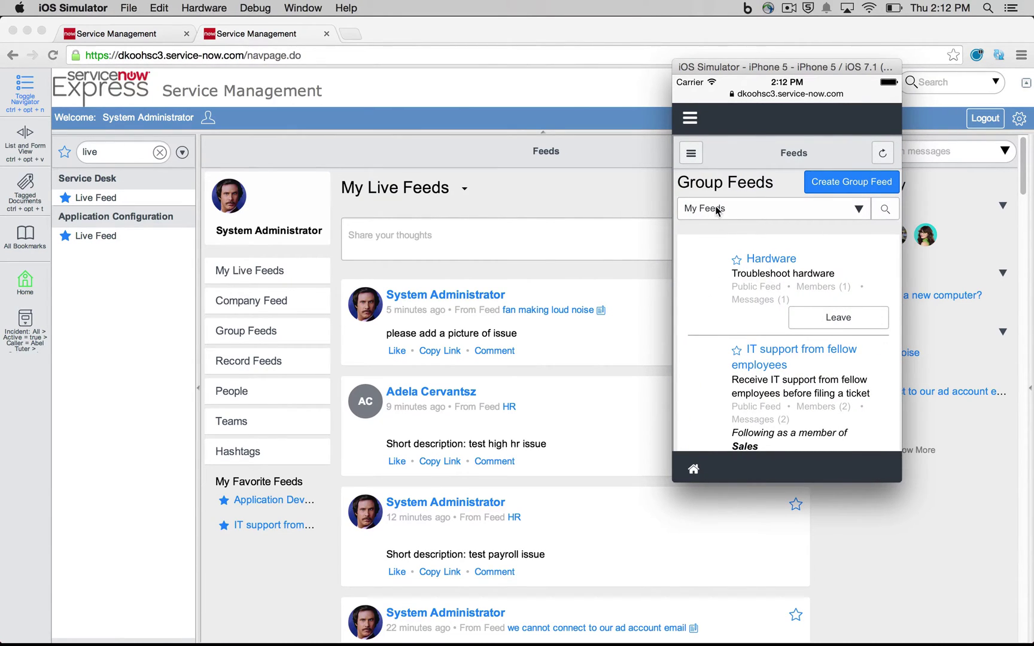
click(692, 153)
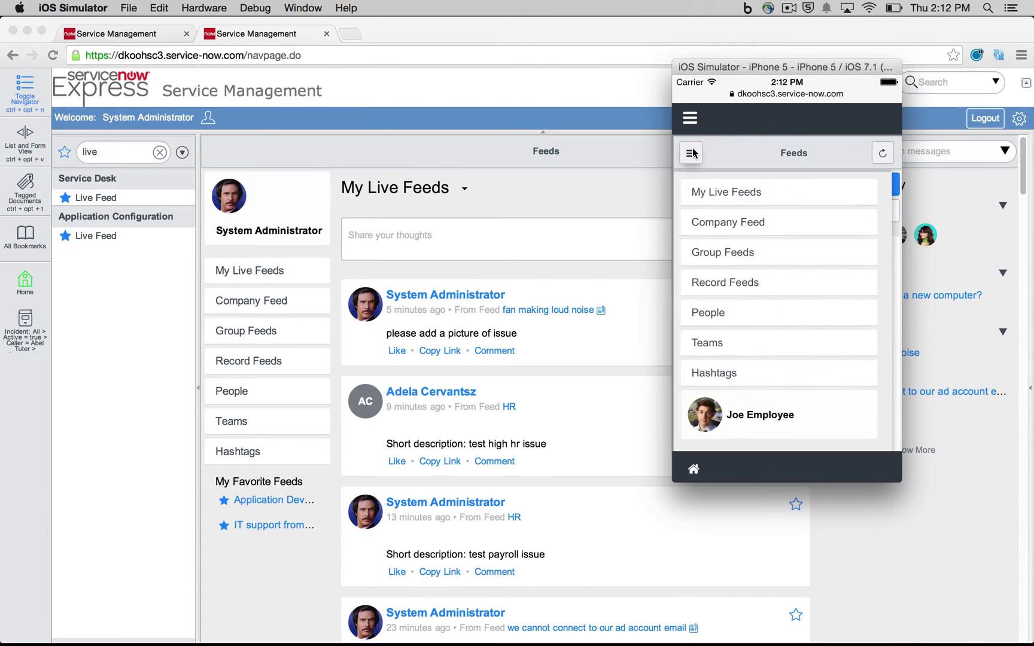
click(741, 254)
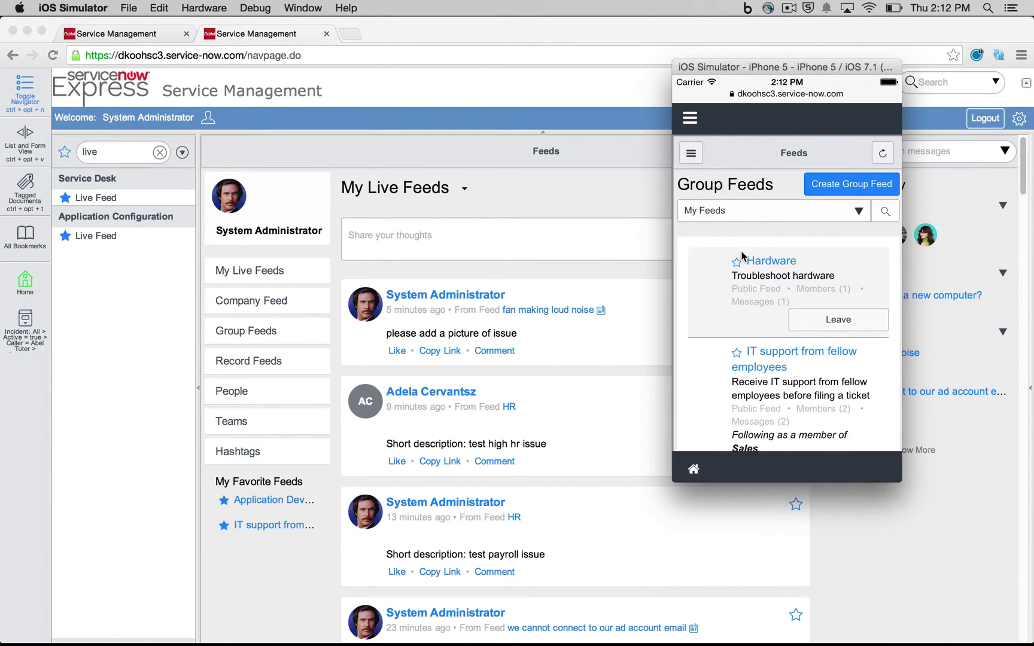
- Switch the feed filter to All Feeds and join the HR group feed
scroll(763, 423, down, 5)
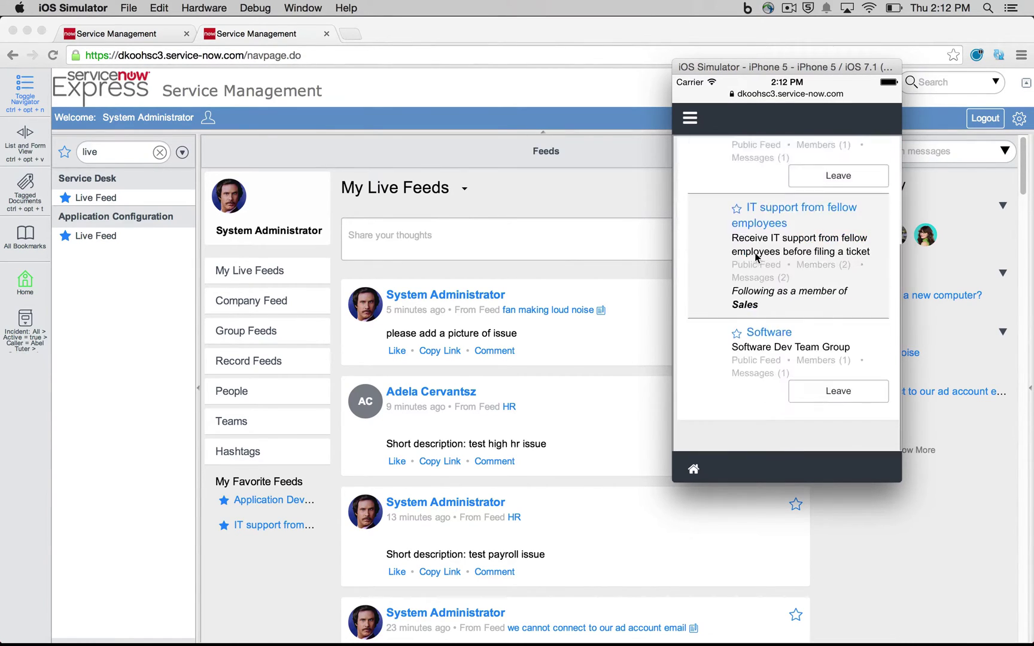
scroll(763, 423, up, 5)
click(708, 212)
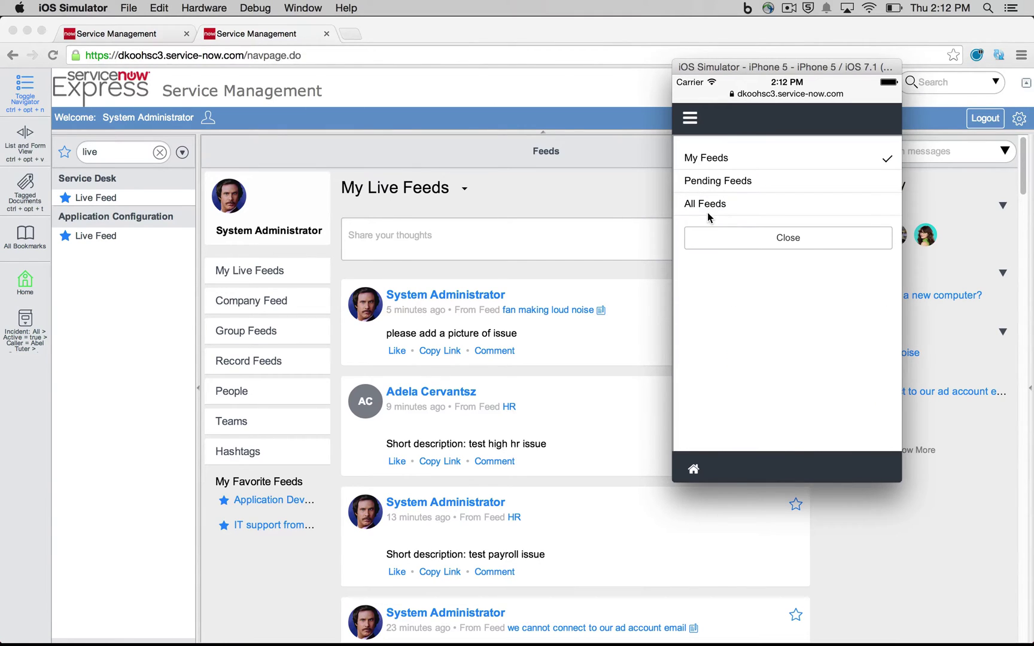
click(710, 205)
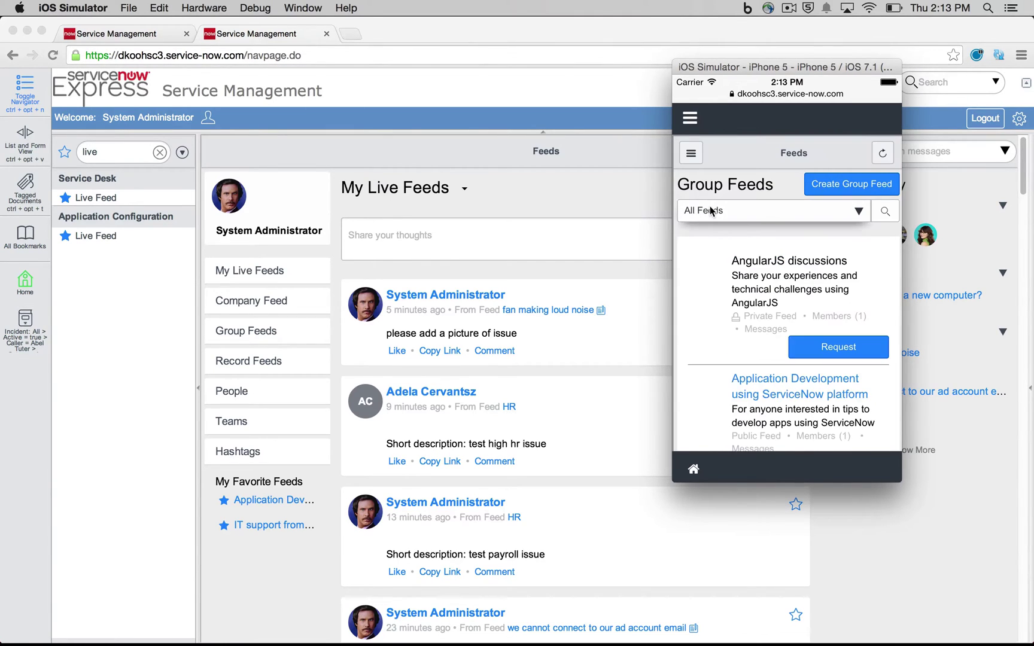
scroll(781, 195, down, 5)
scroll(781, 195, down, 5)
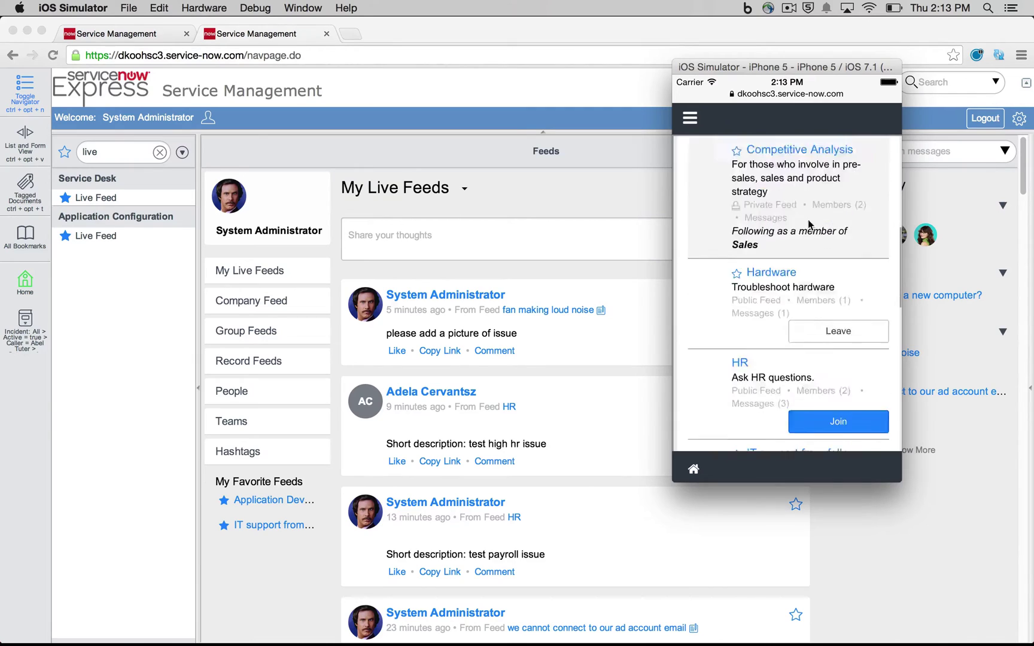
scroll(800, 350, up, 6)
scroll(799, 349, up, 3)
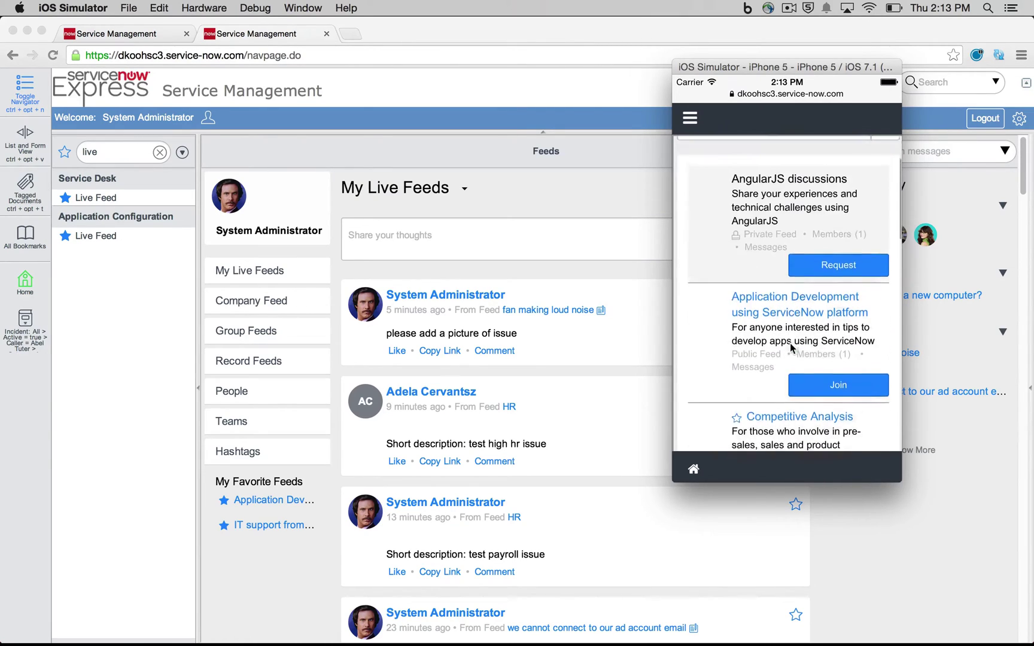
scroll(789, 395, down, 6)
scroll(791, 402, down, 3)
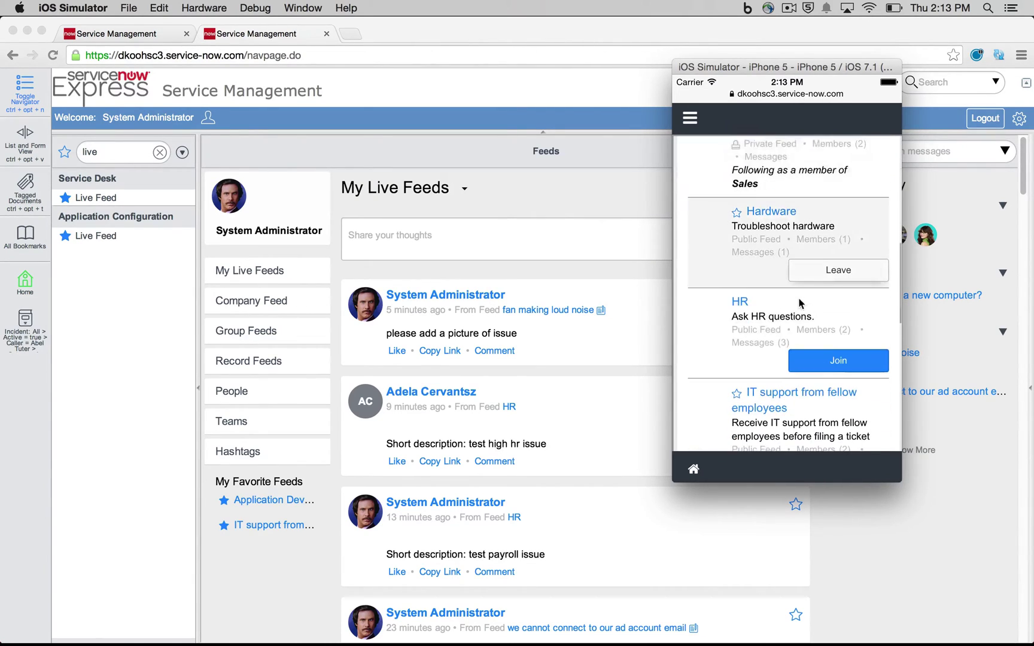
click(838, 361)
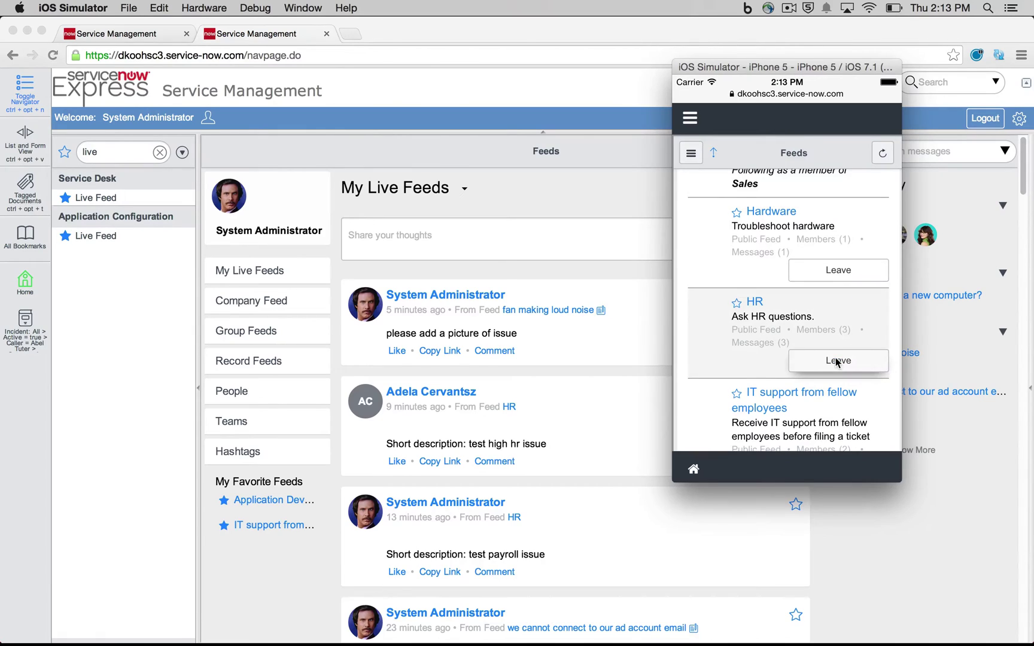
- Post the message 'sdfsdf' to the HR group feed in the iOS Simulator
click(755, 302)
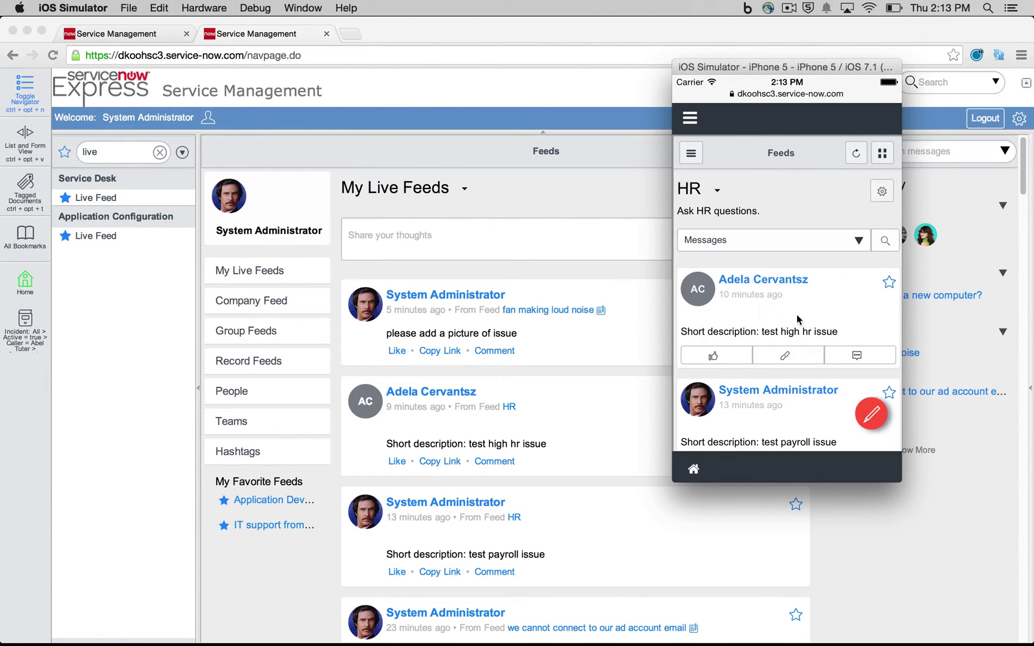
drag(800, 414, 798, 358)
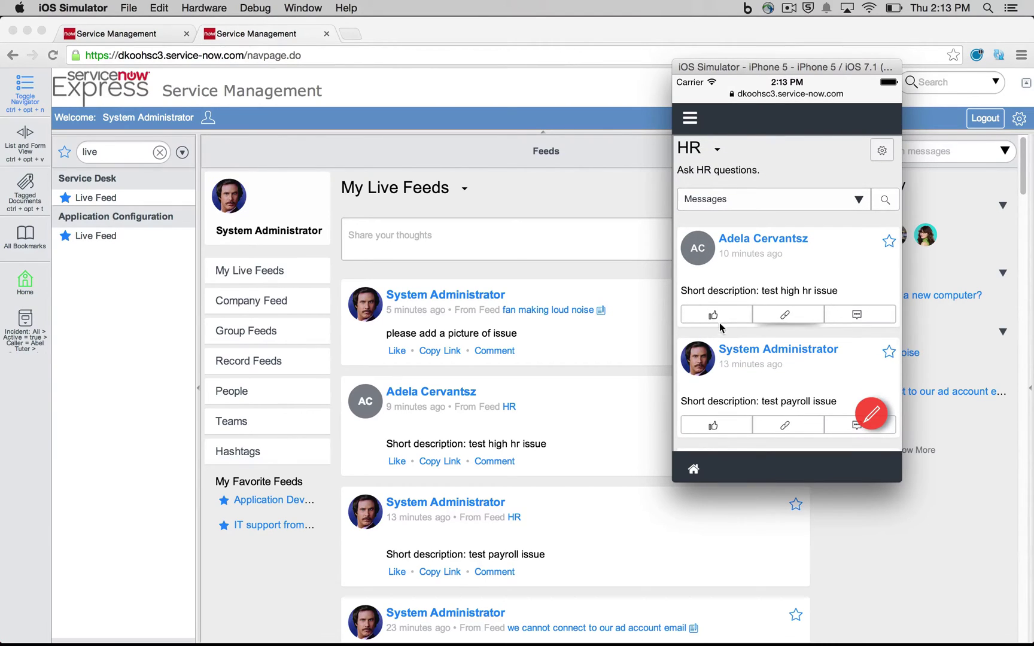
click(875, 418)
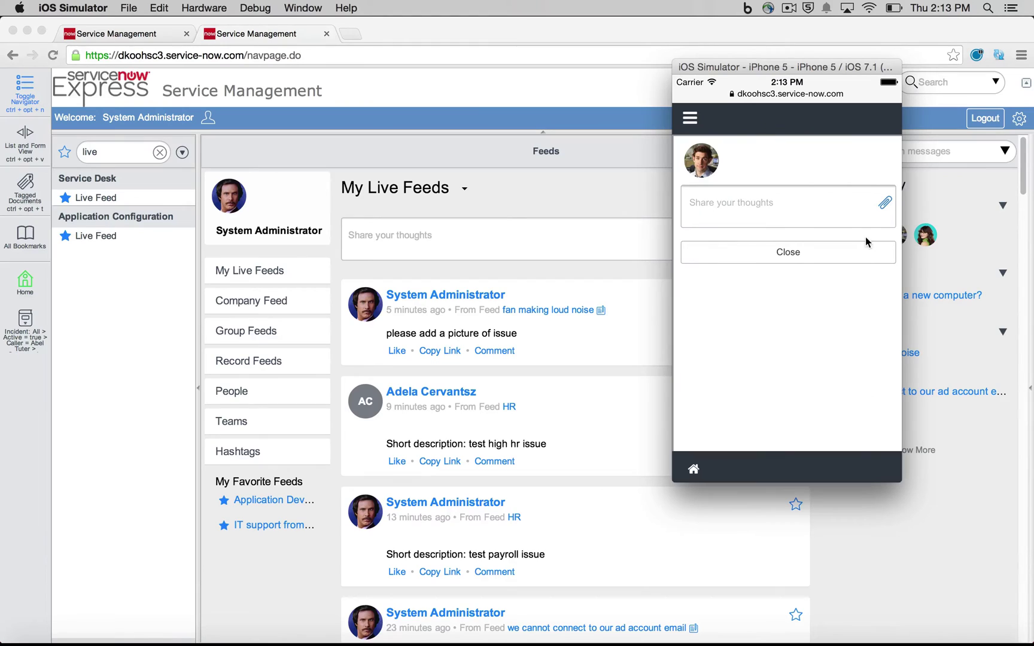
click(786, 206)
text(sdfsdf)
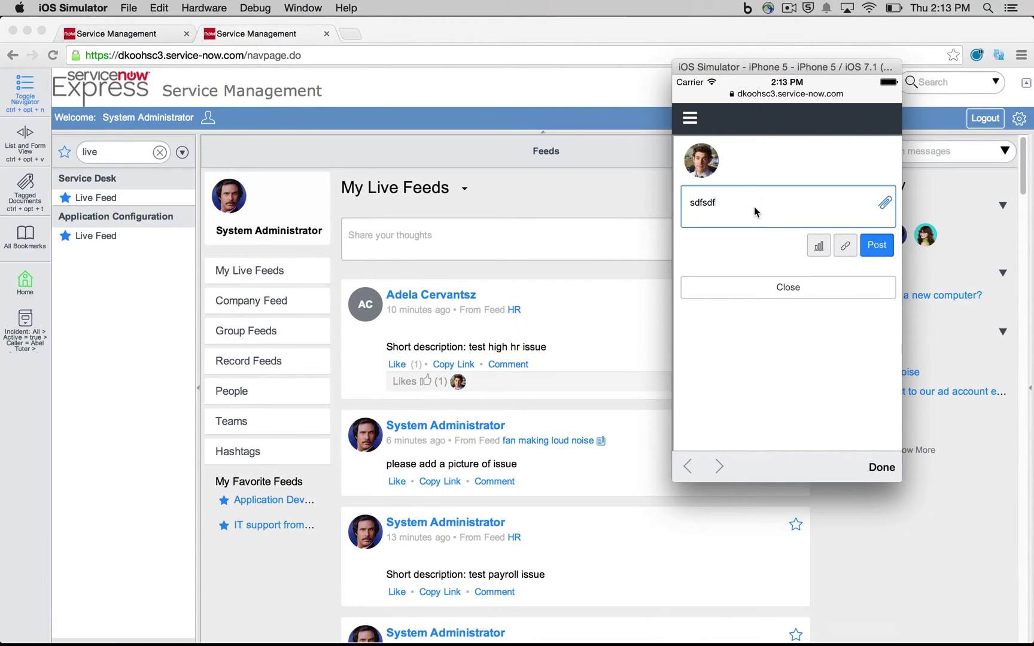
key(super+Left)
click(875, 247)
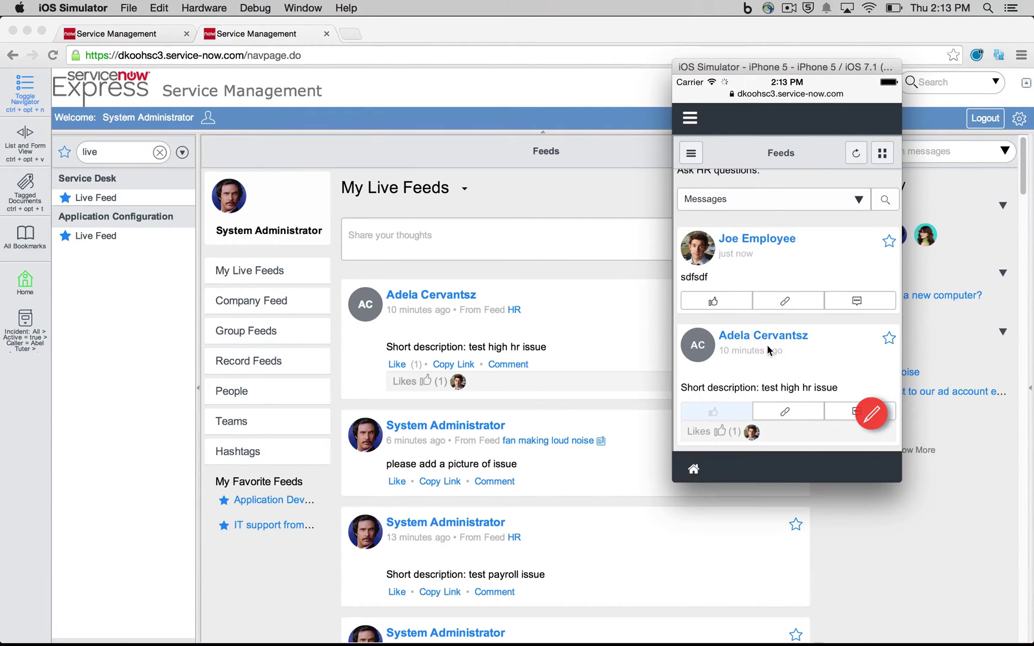